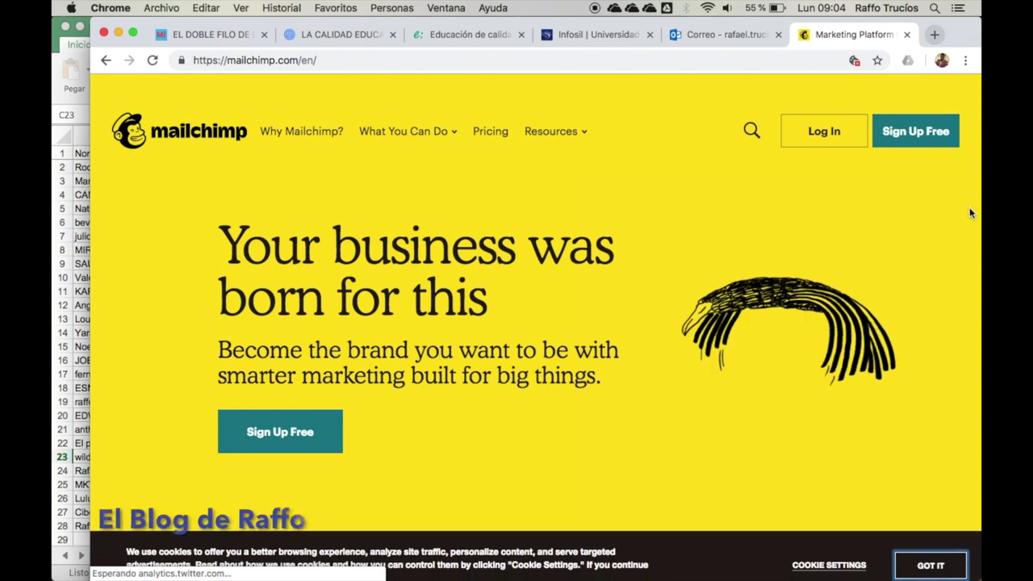
# Step: Dismiss the cookie banner, start a free signup, and enter the user's email address and username
pyautogui.click(930, 547)
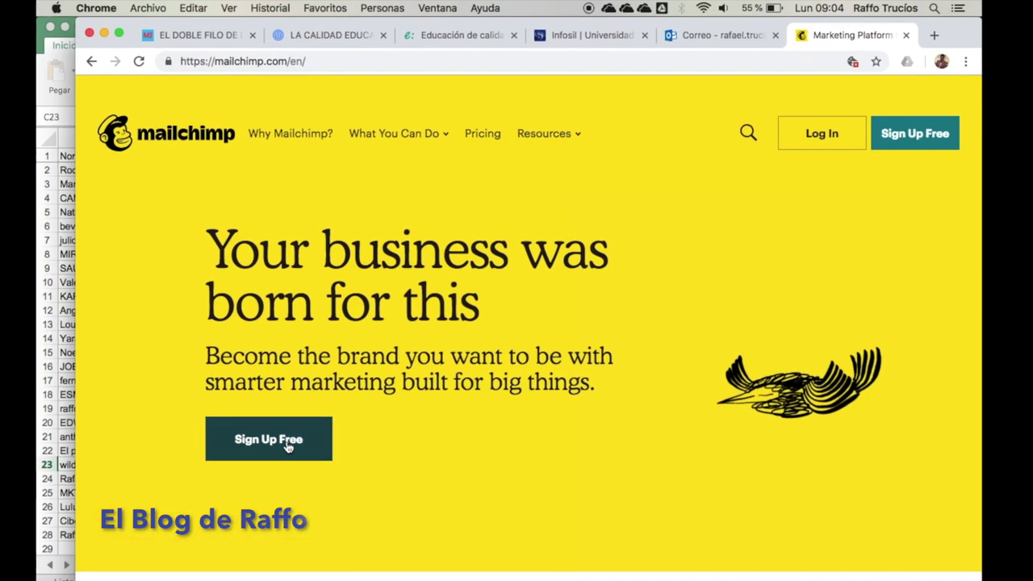
pyautogui.click(288, 444)
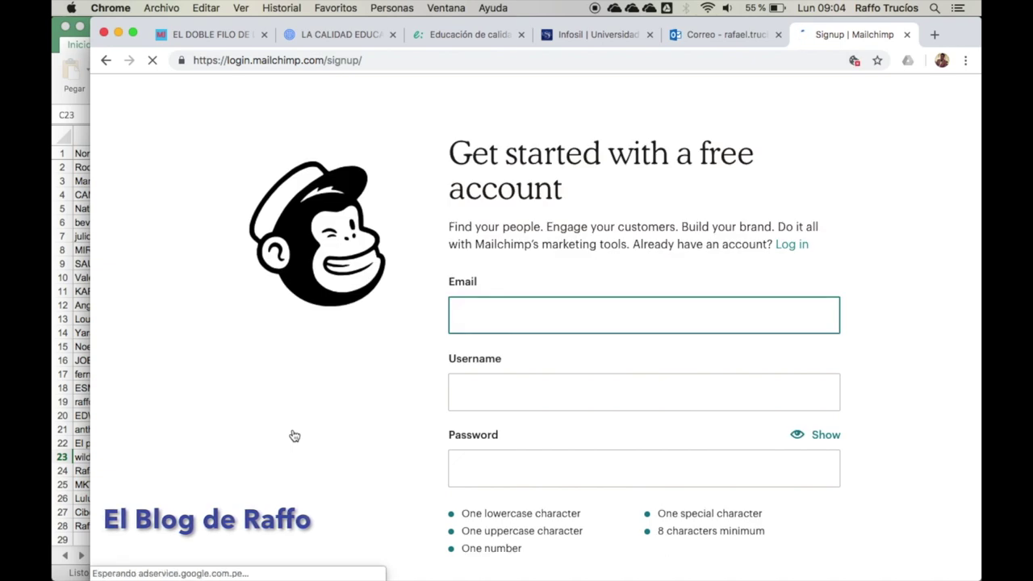
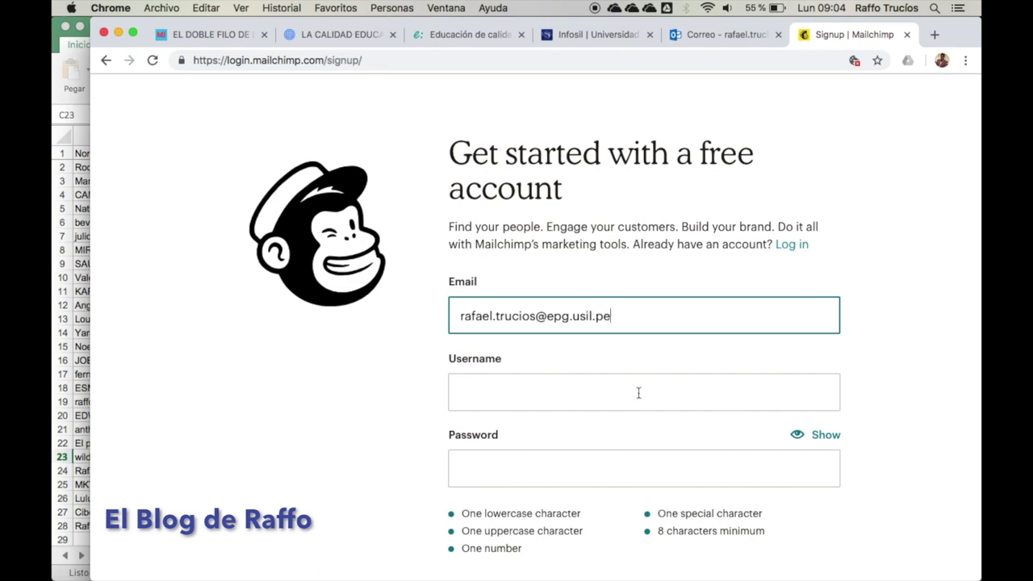
pyautogui.click(639, 393)
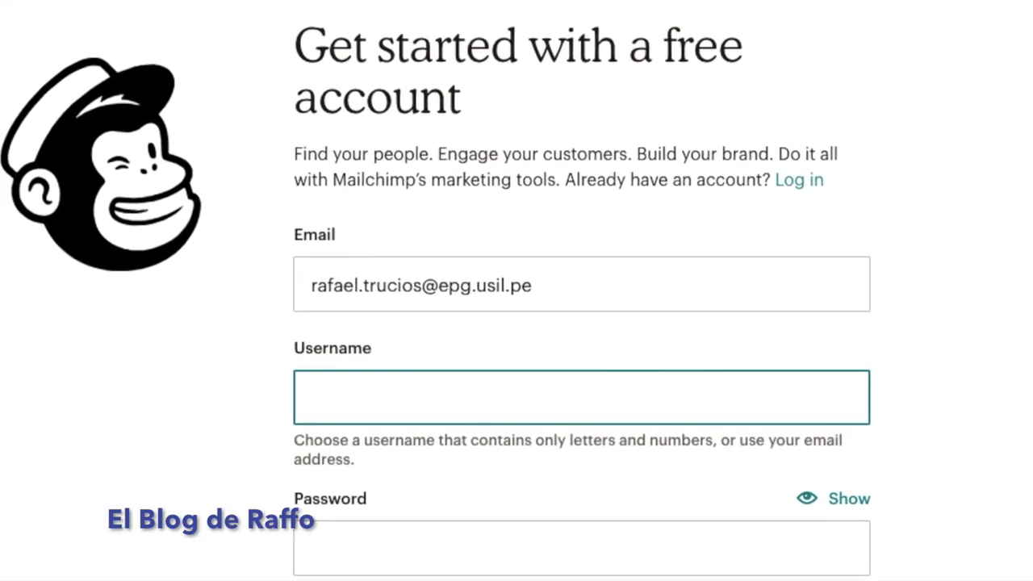
pyautogui.write('rafaeltrucio')
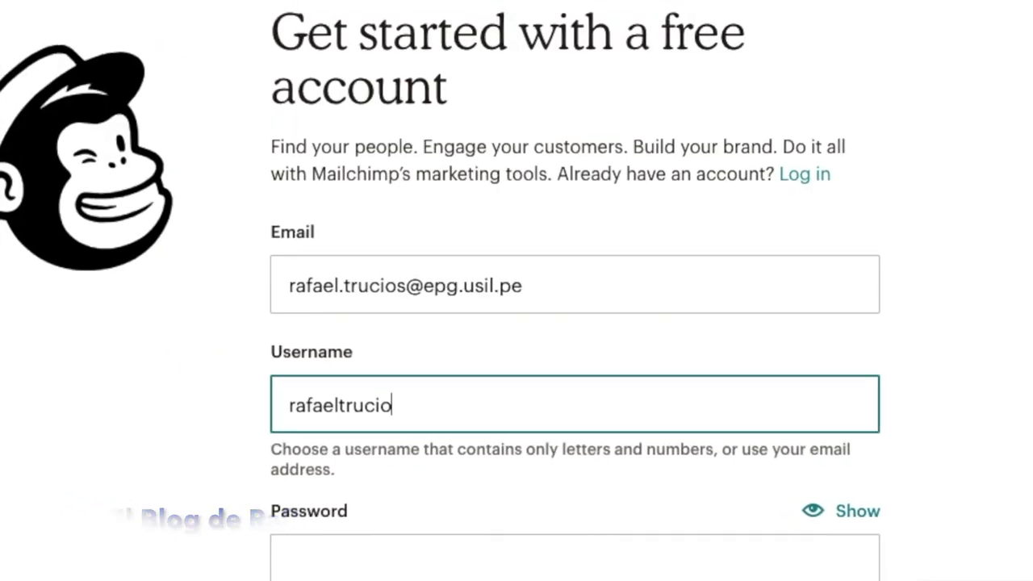
pyautogui.write('s')
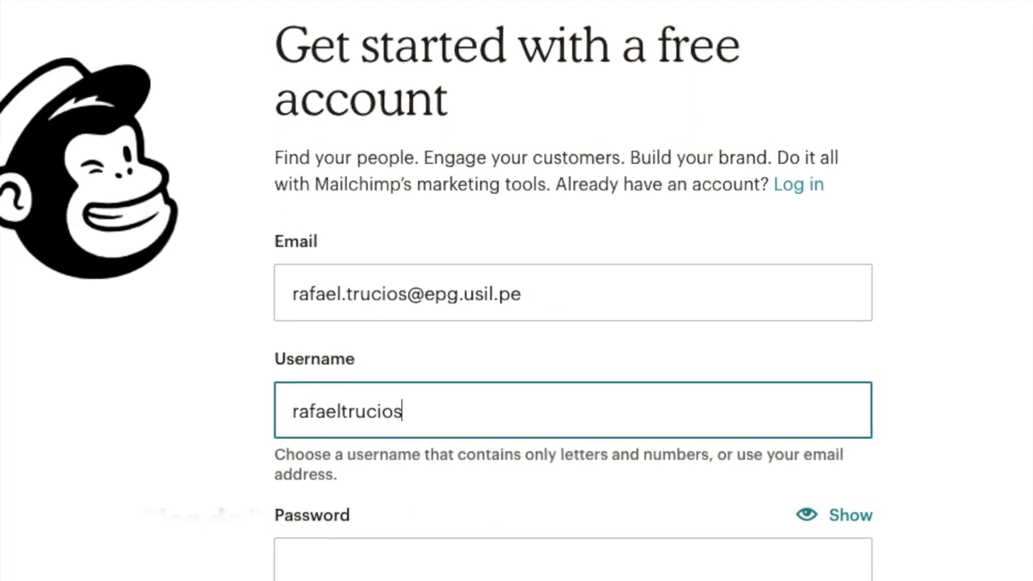
pyautogui.press('Tab')
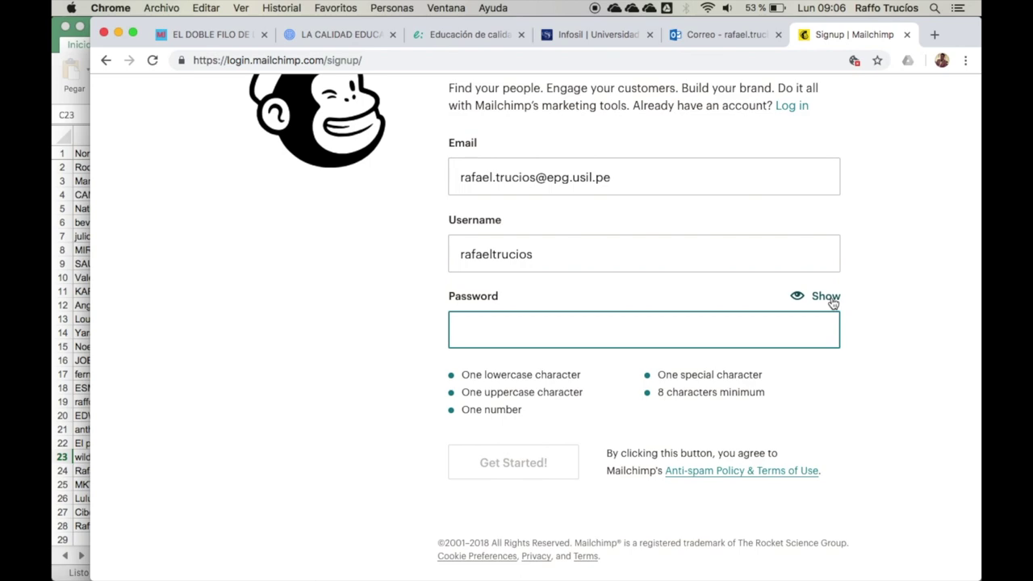
# Step: Enter a visible password with a capital first letter and a # character, then submit the signup
pyautogui.click(829, 298)
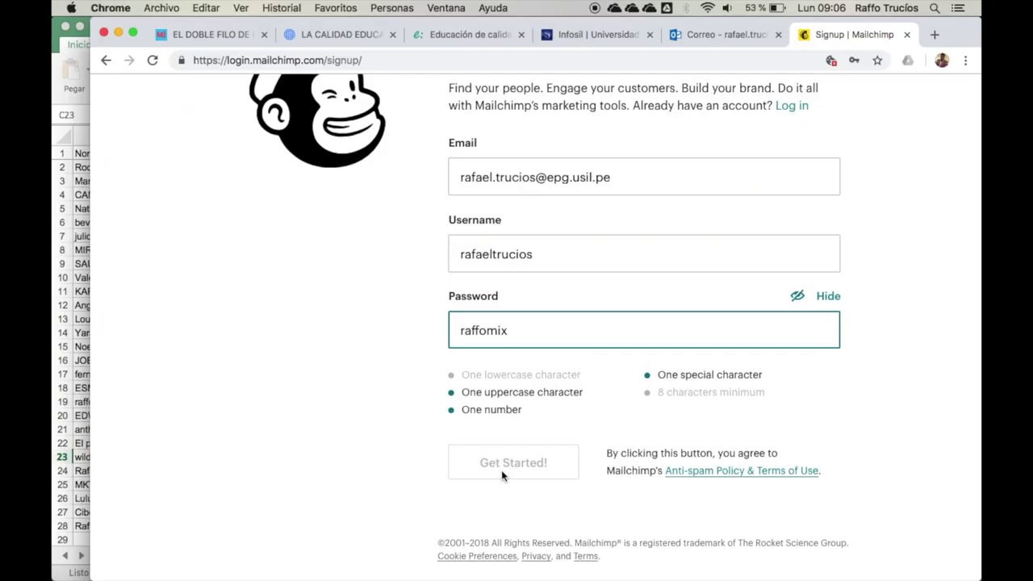
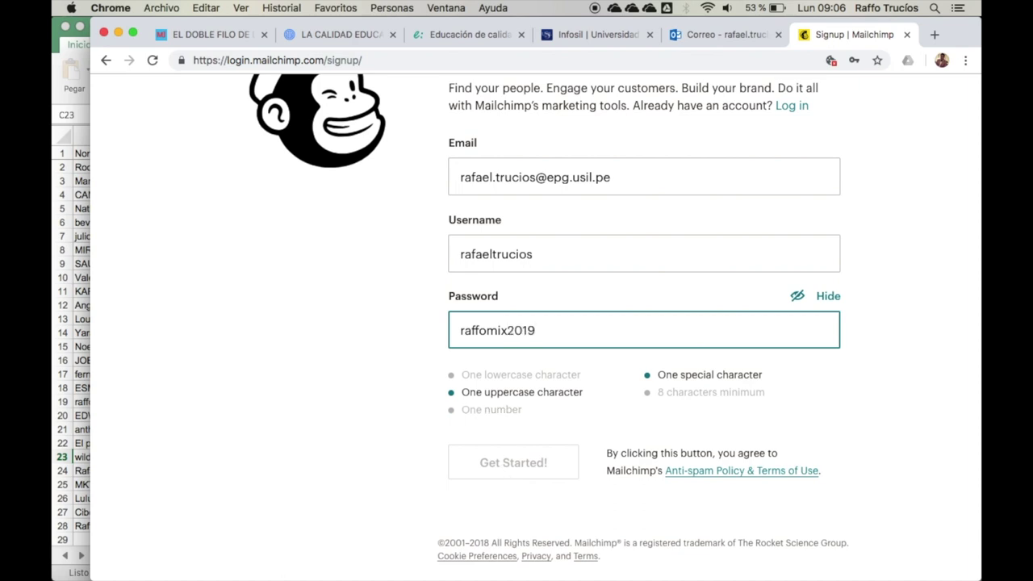
pyautogui.click(464, 330)
pyautogui.press('BackSpace')
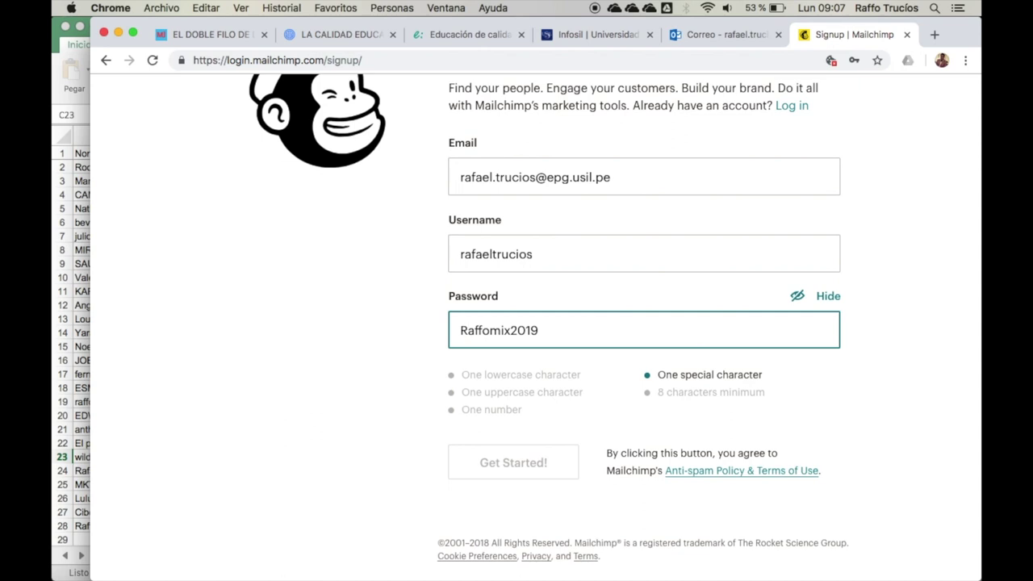
pyautogui.press('Right')
pyautogui.press('Right')
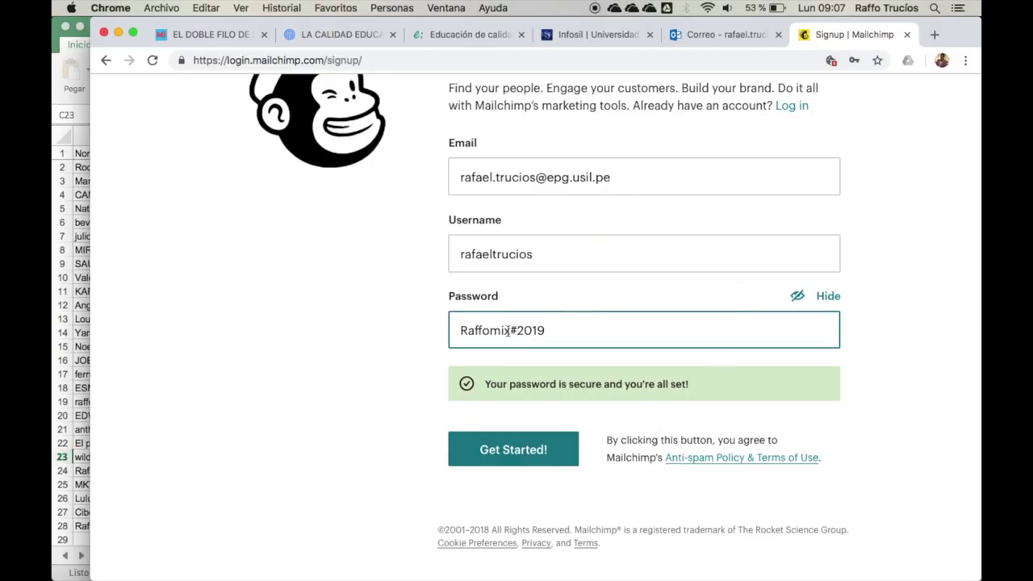
pyautogui.doubleClick(270, 232)
pyautogui.tripleClick(507, 331)
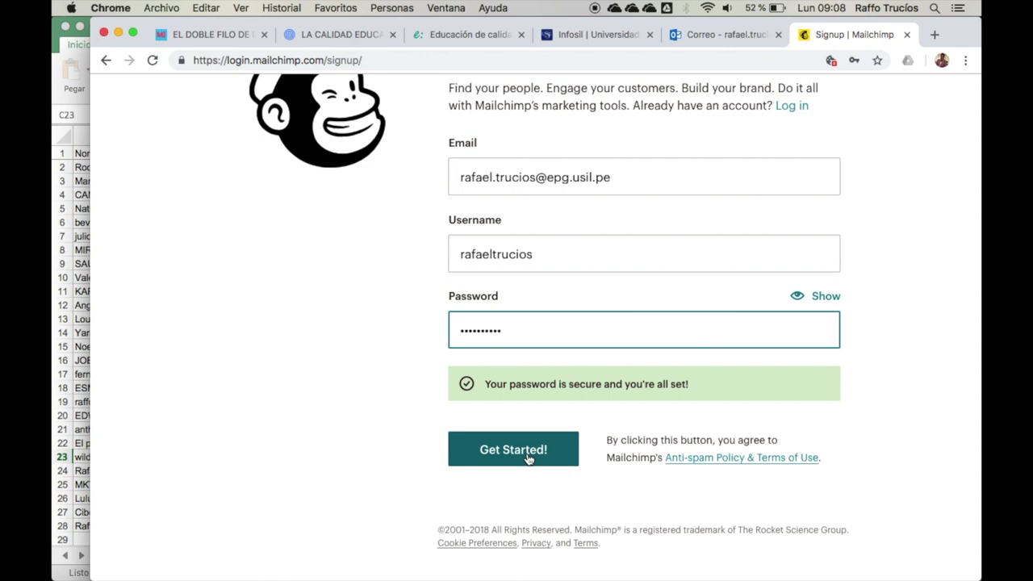
pyautogui.click(528, 458)
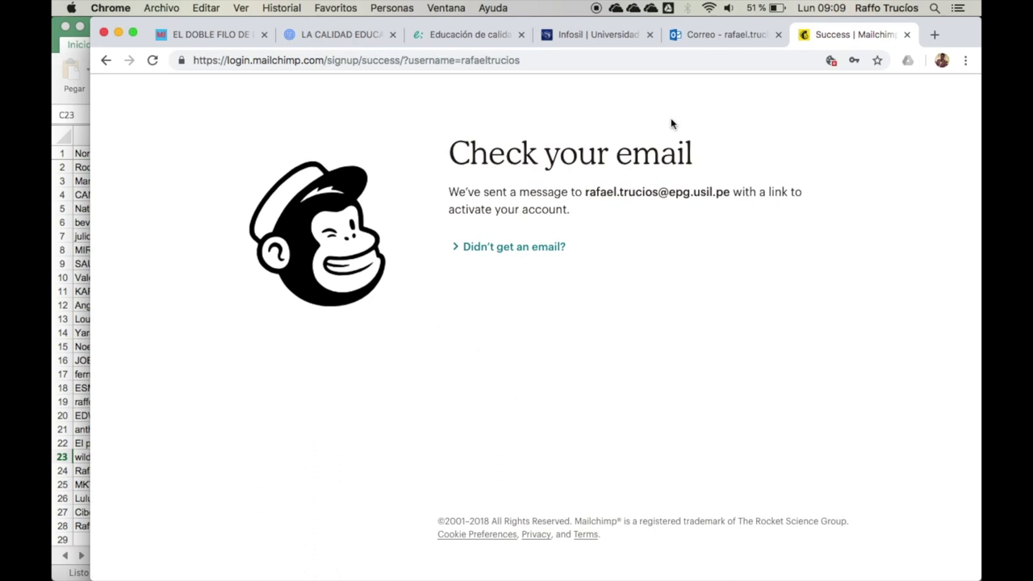
# Step: In Outlook, open the Mailchimp activation email in its own window, show its images, and activate the account
pyautogui.click(704, 37)
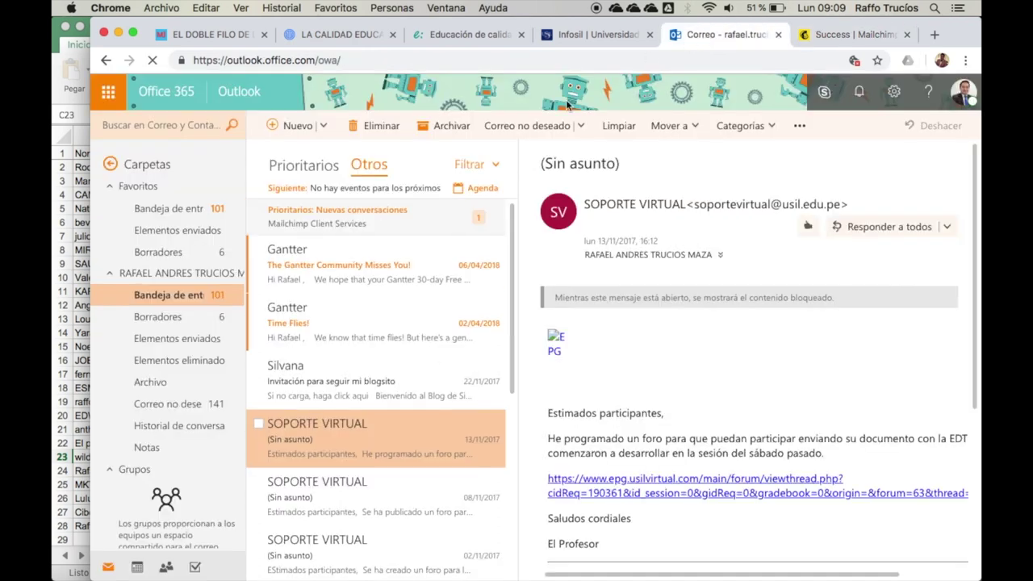
pyautogui.click(419, 230)
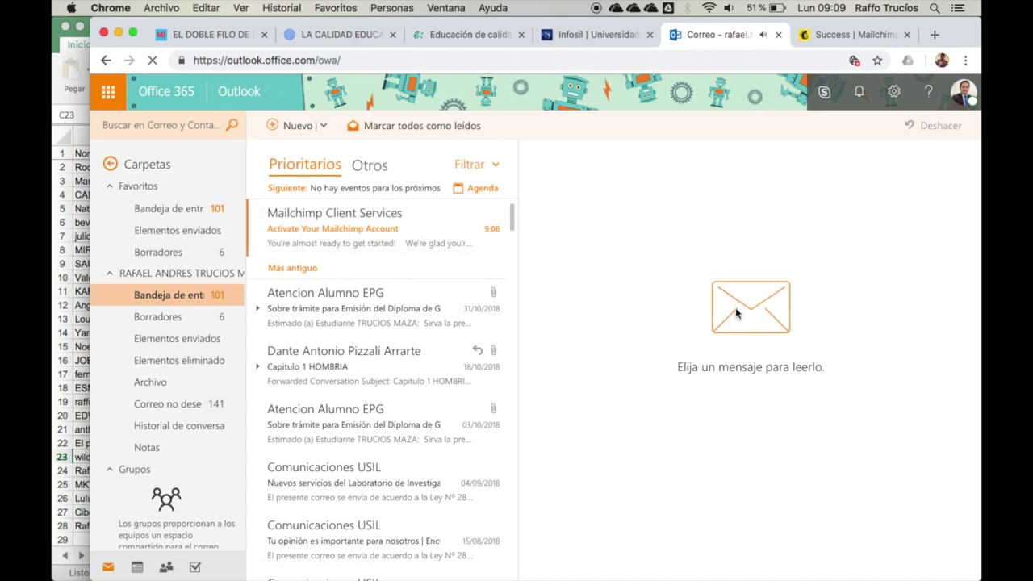
pyautogui.click(348, 236)
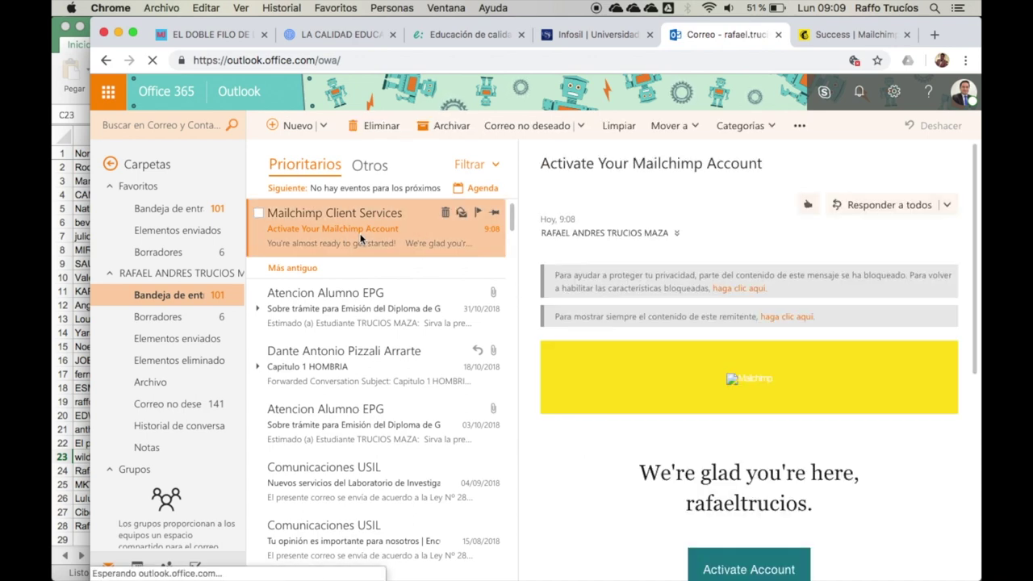
pyautogui.doubleClick(344, 238)
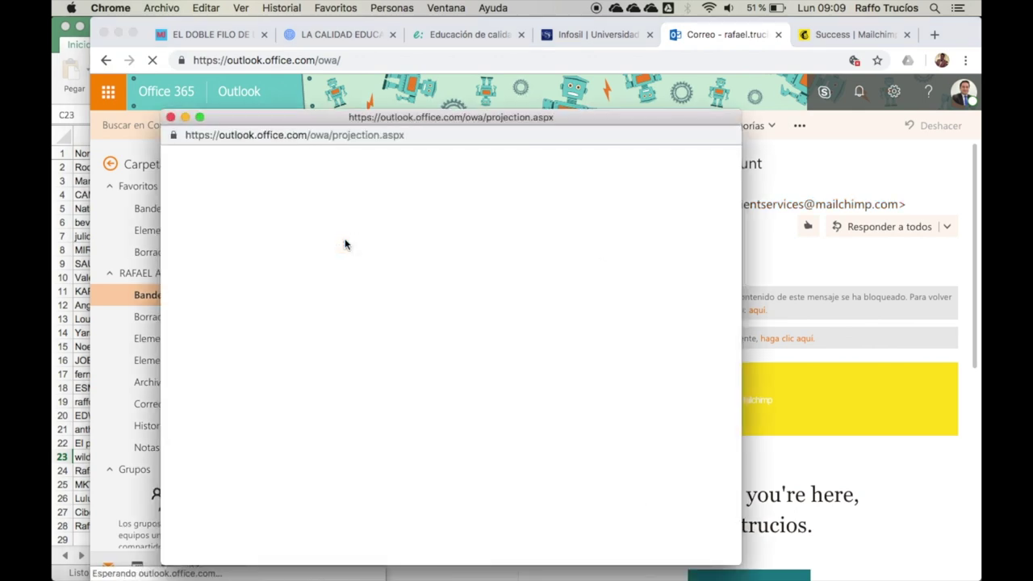
pyautogui.click(274, 344)
pyautogui.click(421, 362)
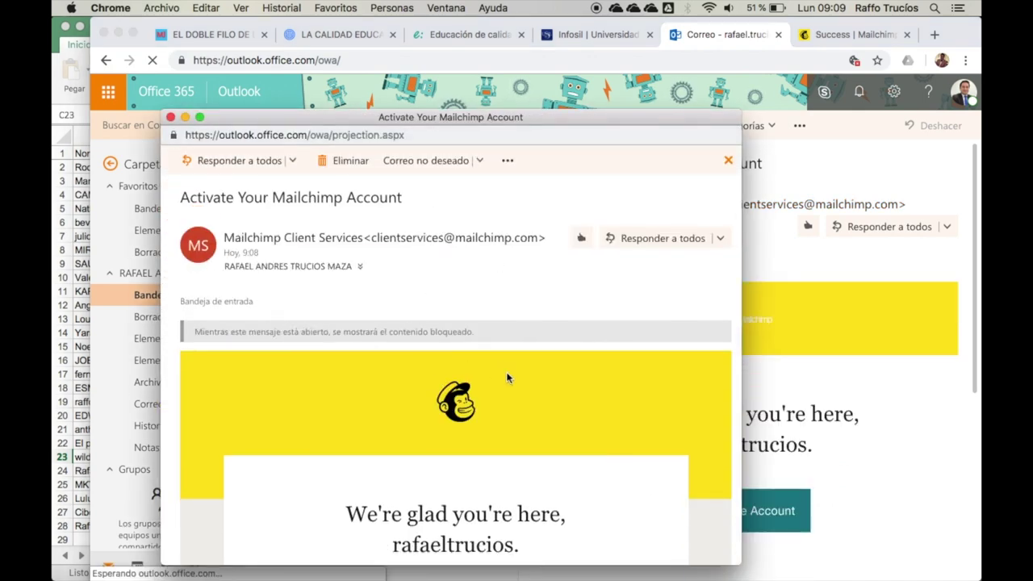
pyautogui.scroll(-5, 507, 374)
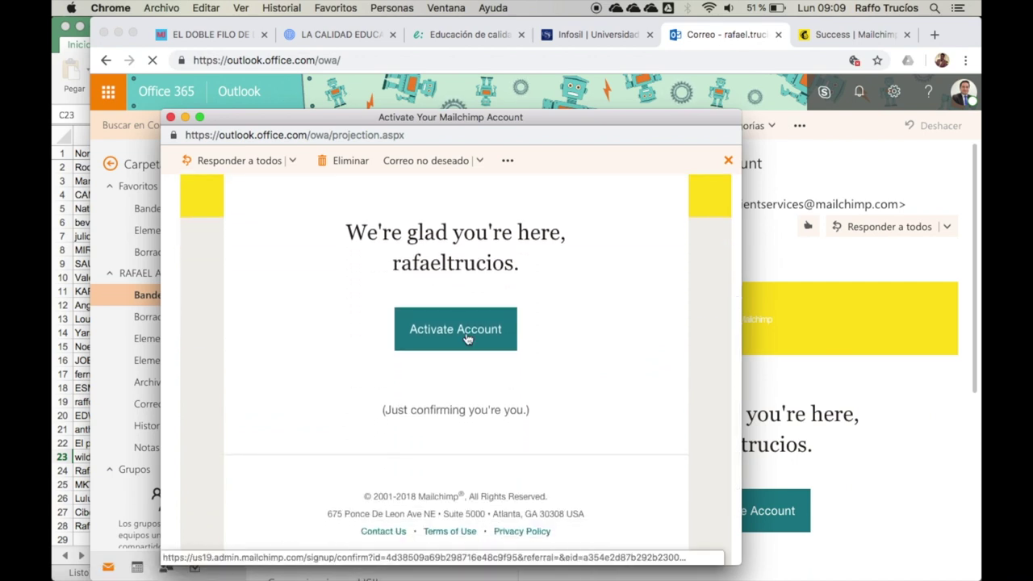
pyautogui.click(466, 338)
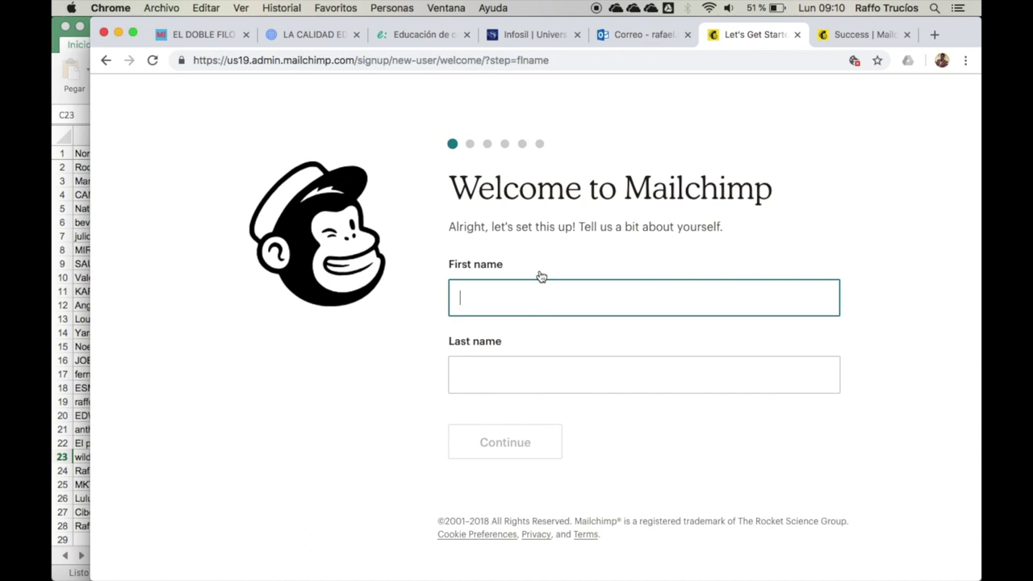
# Step: Enter the user's first and last name and continue
pyautogui.write('Raffo')
pyautogui.click(460, 375)
pyautogui.write('Tr')
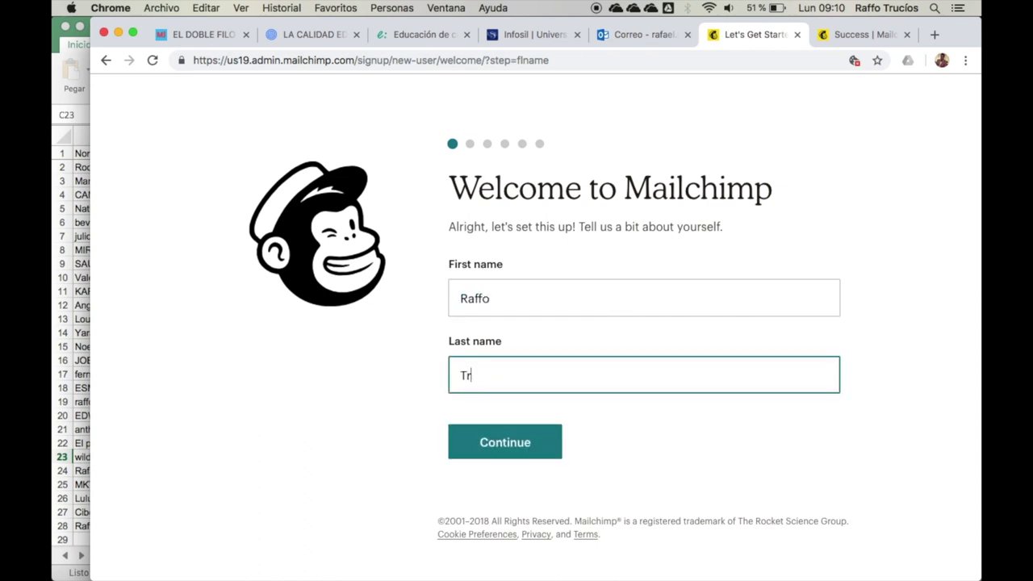
pyautogui.write('ucíos')
pyautogui.click(488, 440)
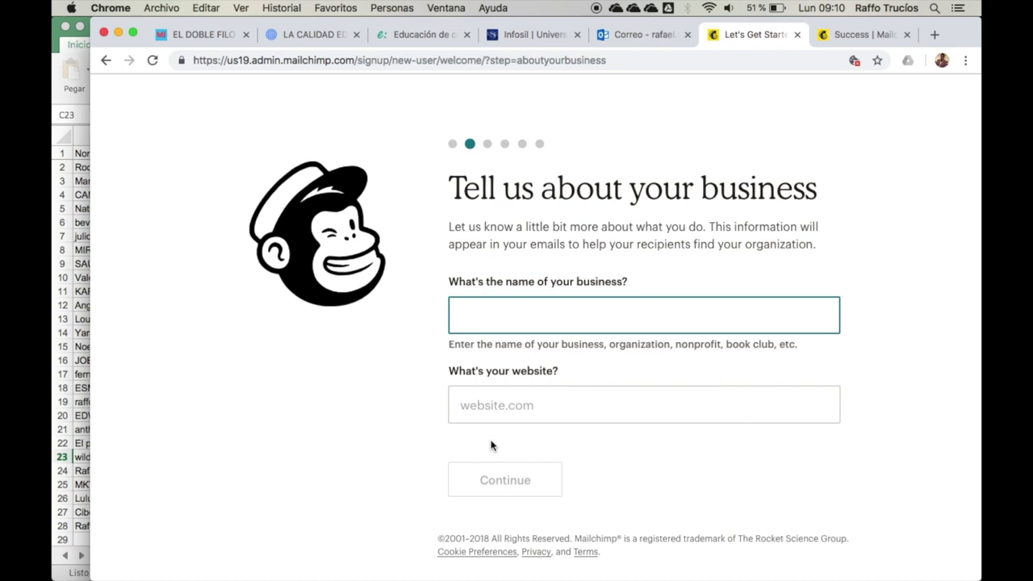
pyautogui.write('Rekutecu')
pyautogui.click(564, 404)
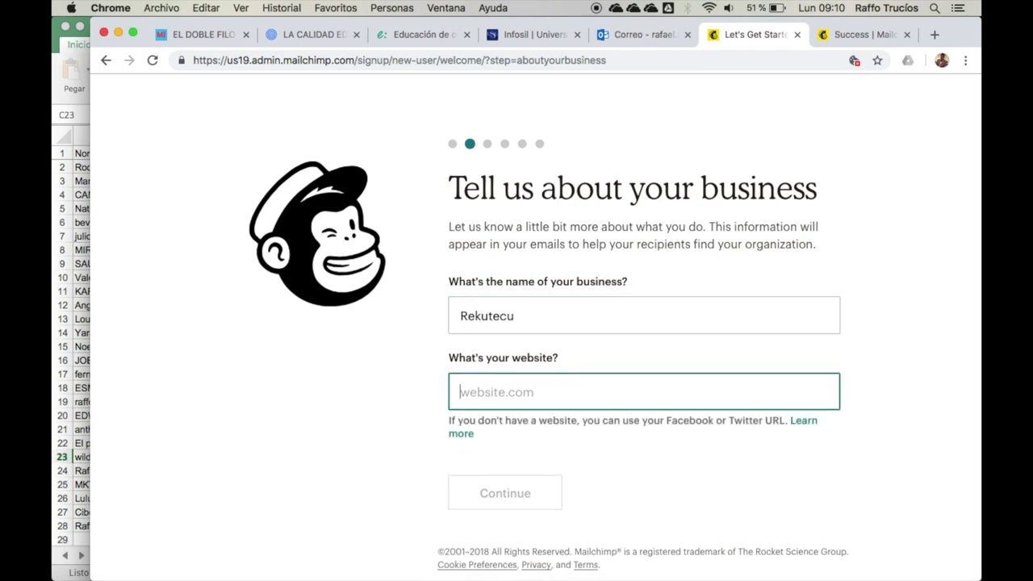
pyautogui.write('www.rekutecu.com')
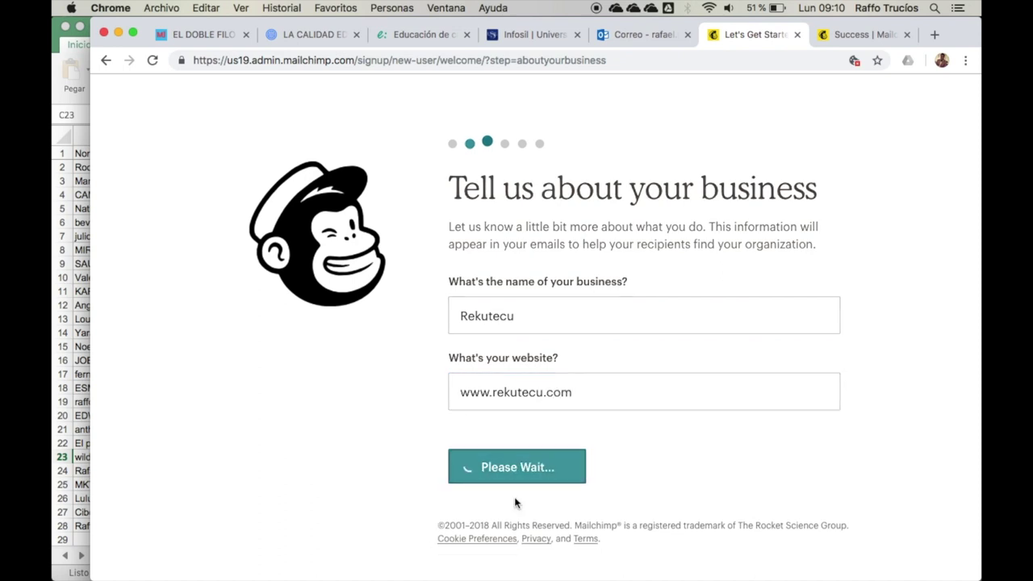
pyautogui.scroll(-1, 772, 378)
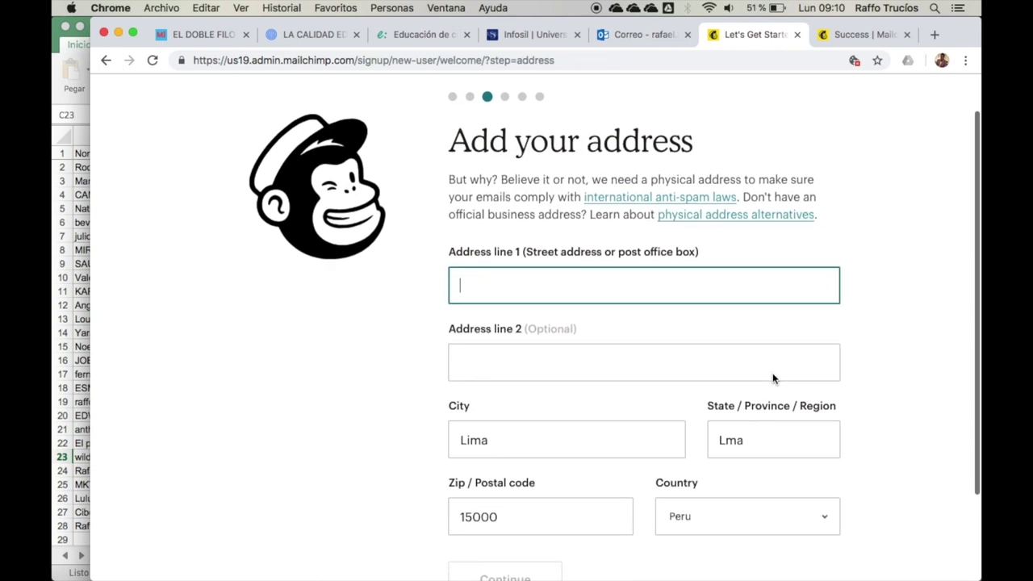
# Step: Fill in the business street address with region Lima and continue
pyautogui.scroll(-1, 772, 374)
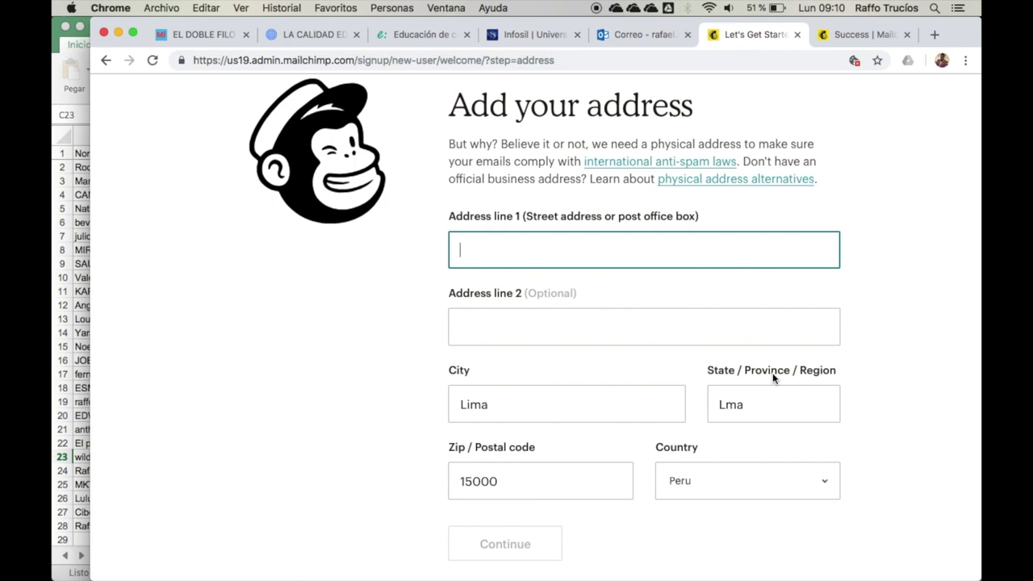
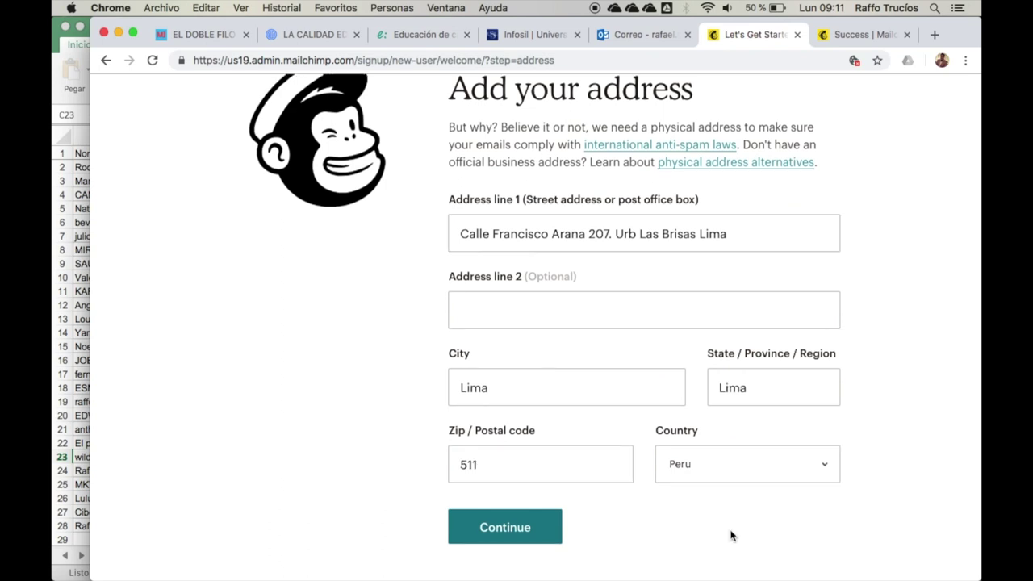
pyautogui.click(532, 527)
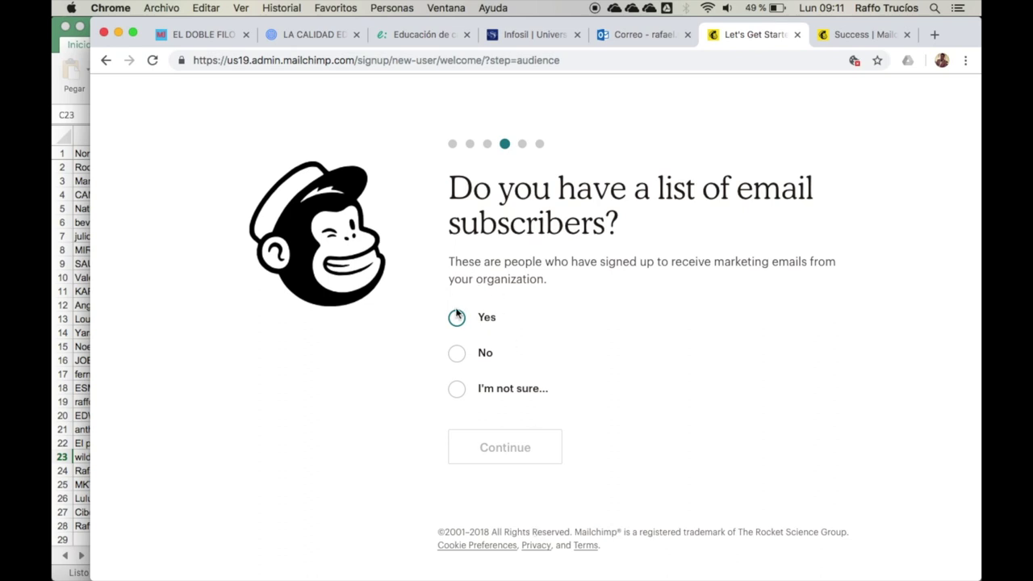
# Step: Confirm having a subscriber list, skip social media, and agree to the business questionnaire
pyautogui.click(456, 317)
pyautogui.click(522, 517)
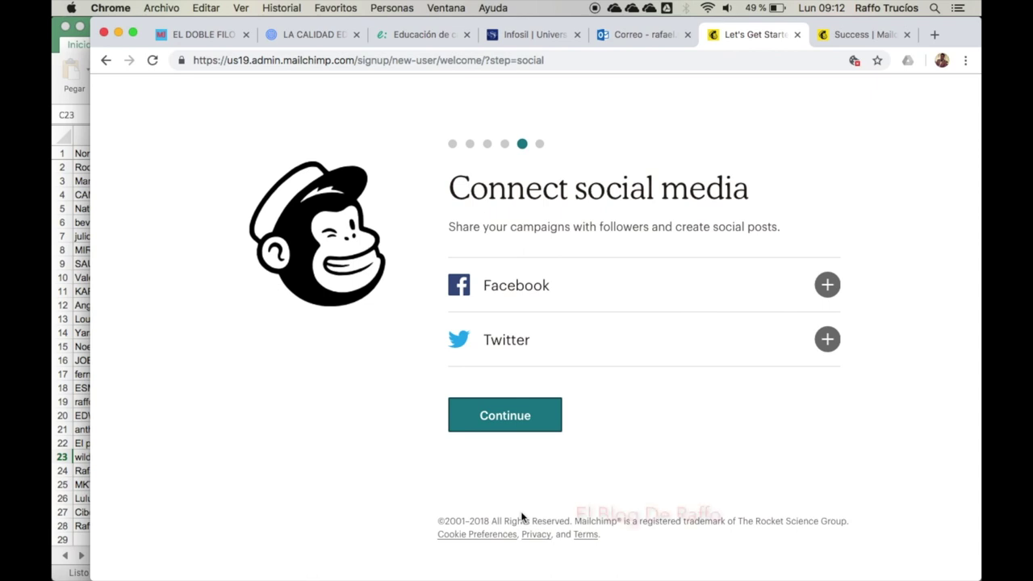
pyautogui.click(514, 420)
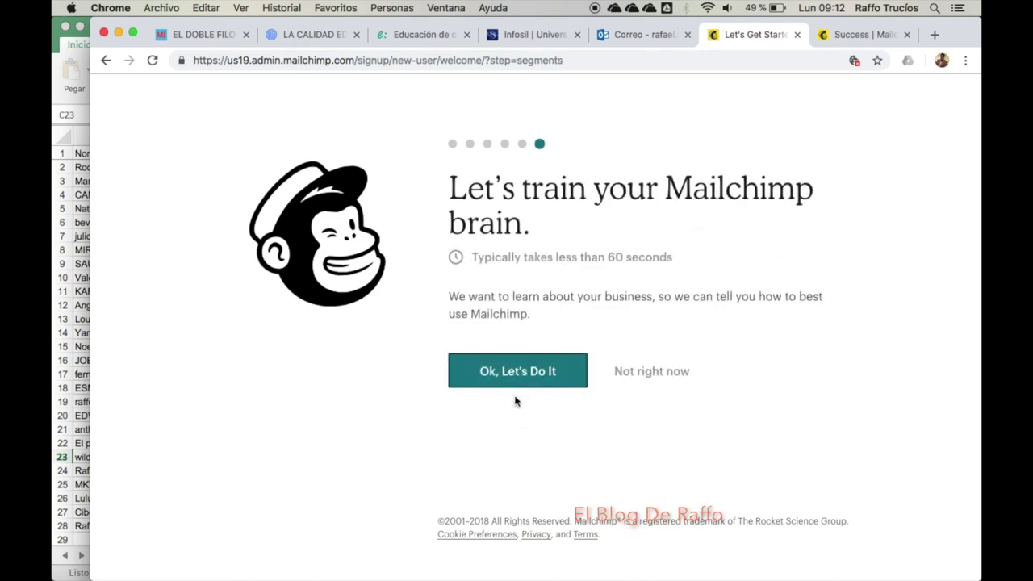
pyautogui.click(528, 382)
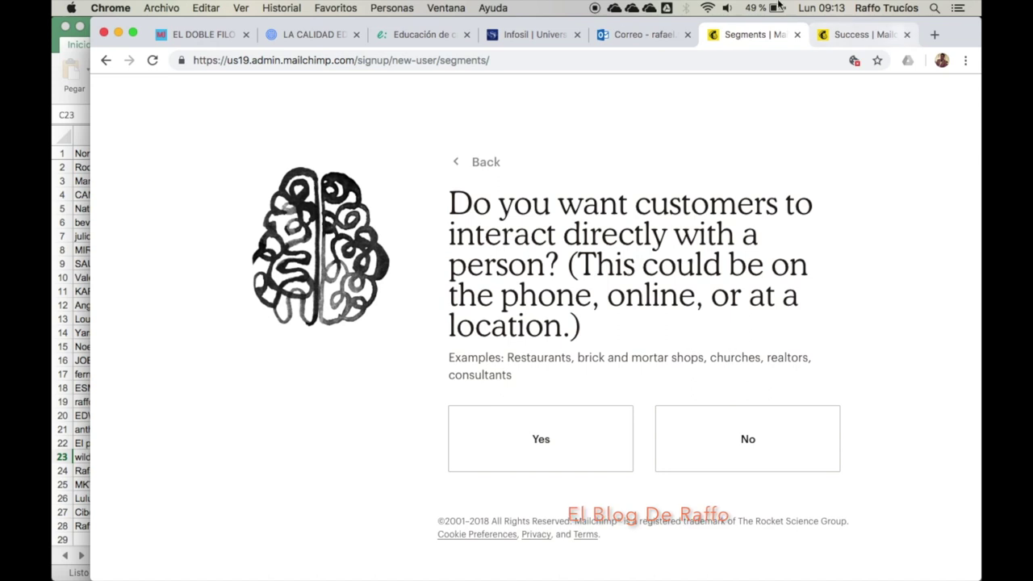
# Step: Answer No to direct interaction, content revenue, software interaction, online selling and bookings
pyautogui.click(726, 456)
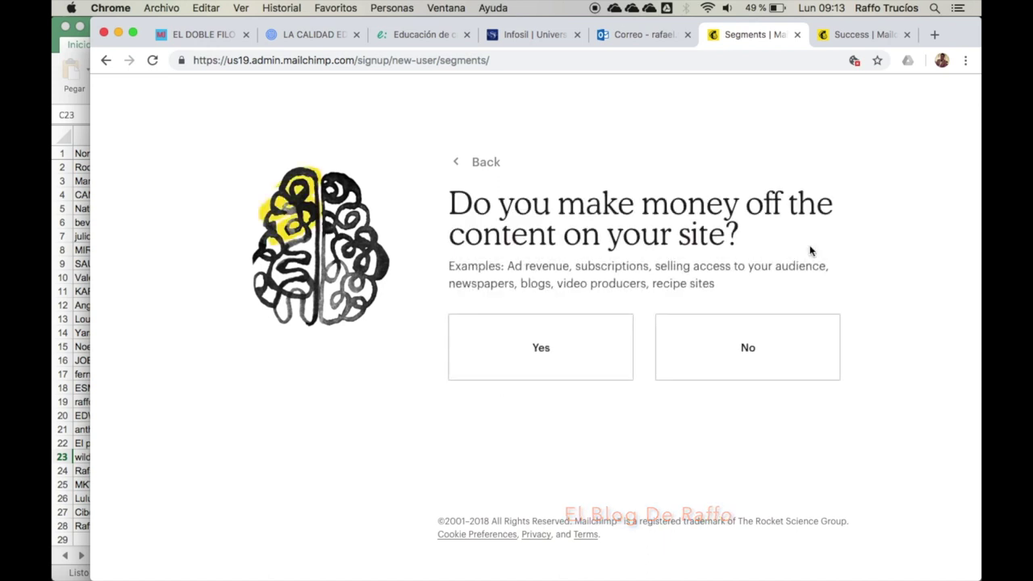
pyautogui.click(771, 361)
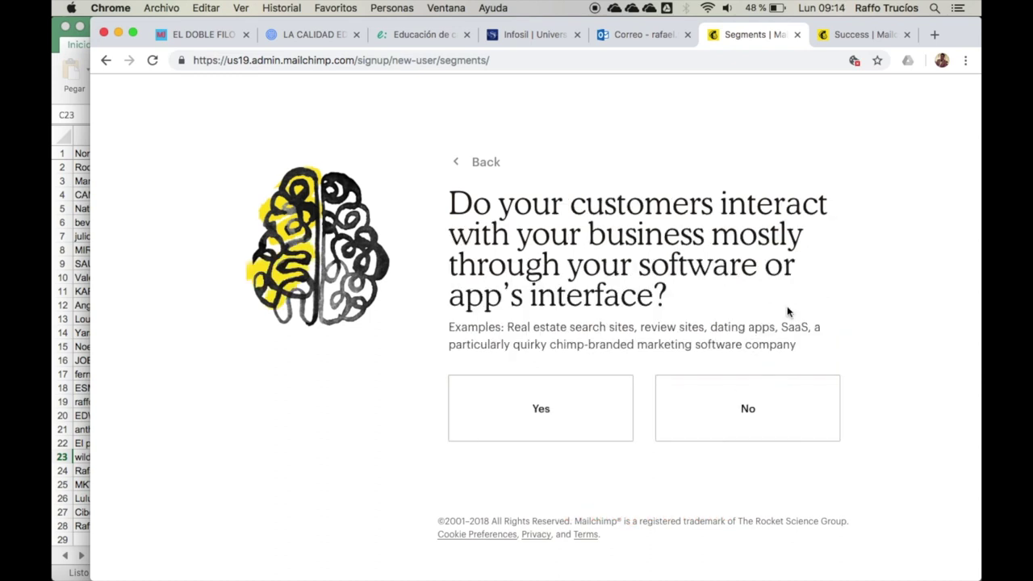
pyautogui.click(748, 410)
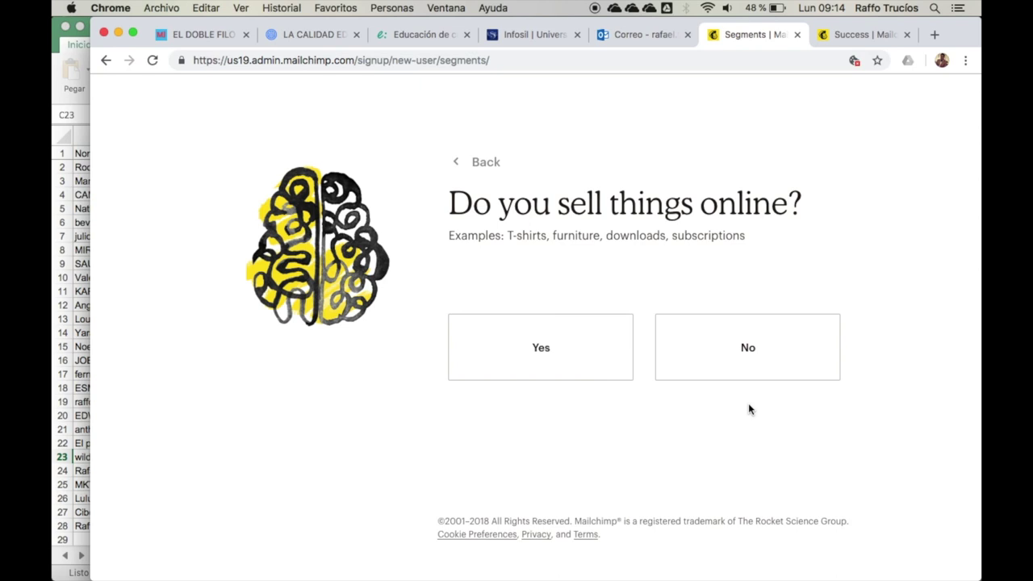
pyautogui.click(763, 357)
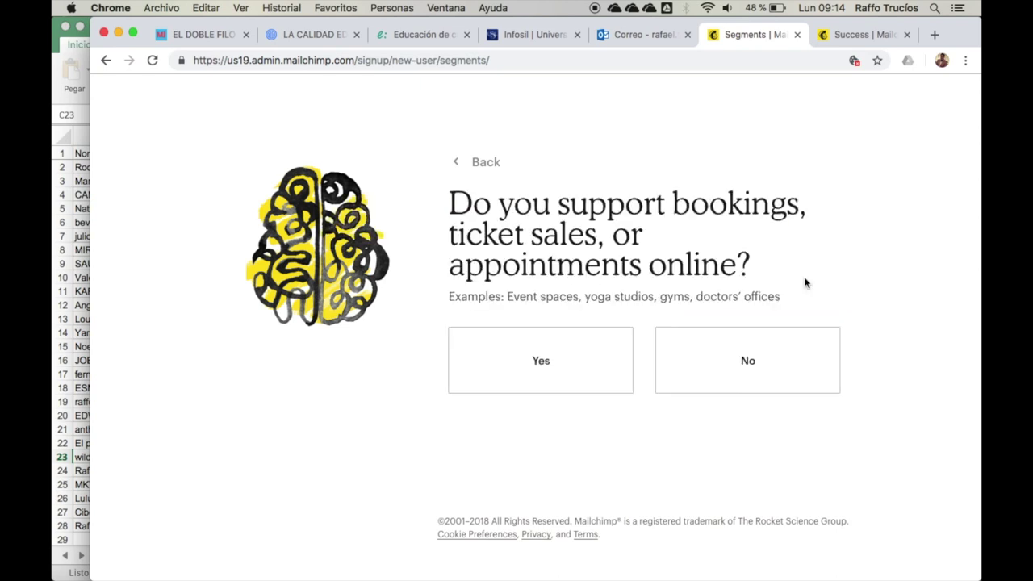
pyautogui.click(736, 355)
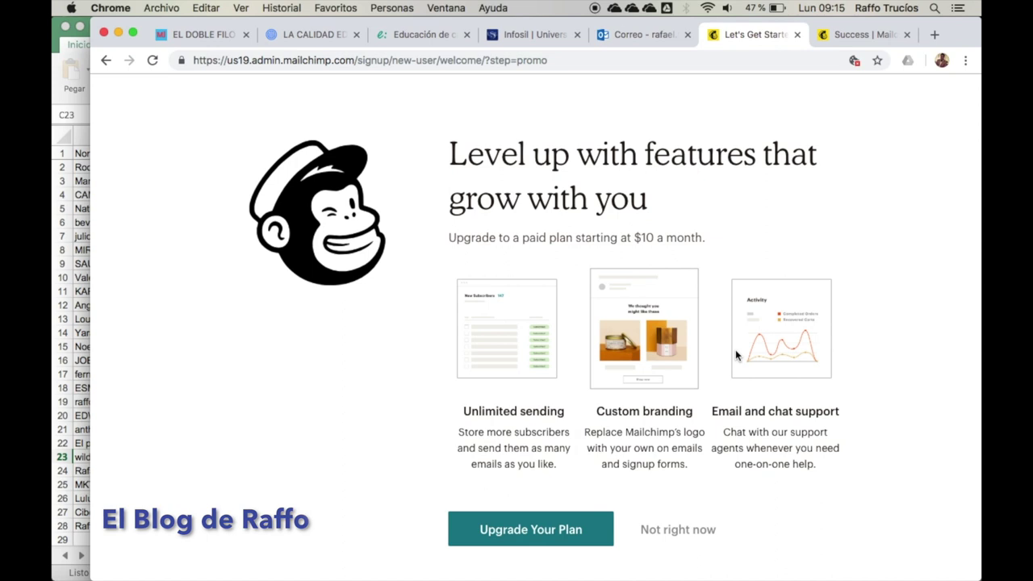
# Step: Choose 'Not right now' on the upgrade offer and 'Let's Go!' on the Account's ready screen
pyautogui.click(678, 530)
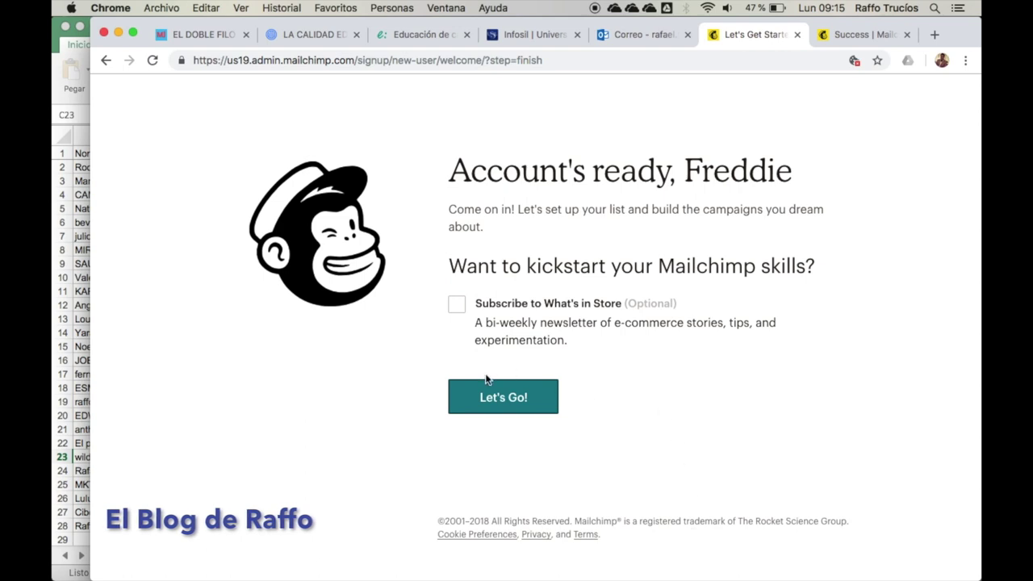
pyautogui.click(500, 410)
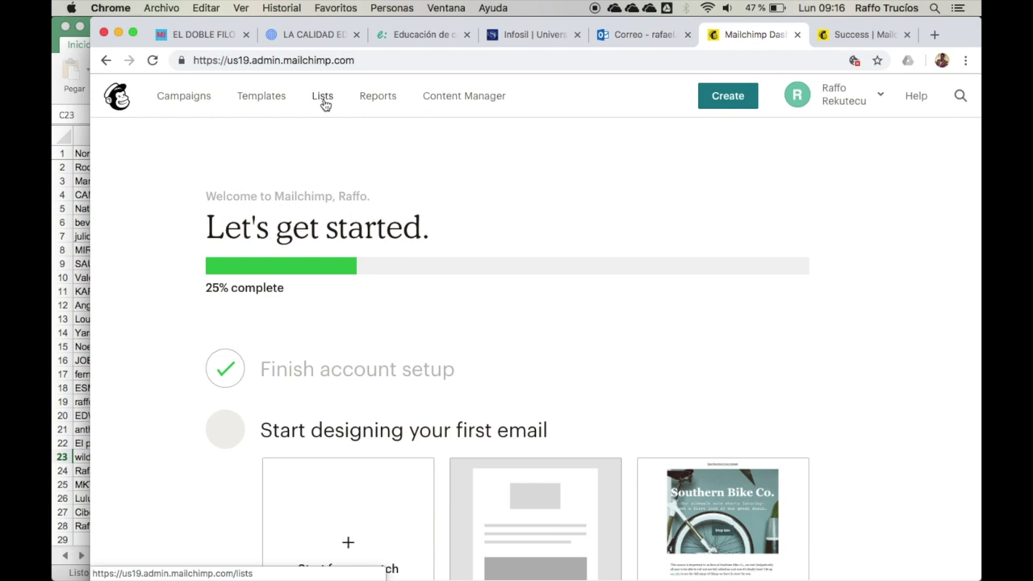
# Step: Go to the Lists page to see the existing Rekutecu list
pyautogui.click(322, 97)
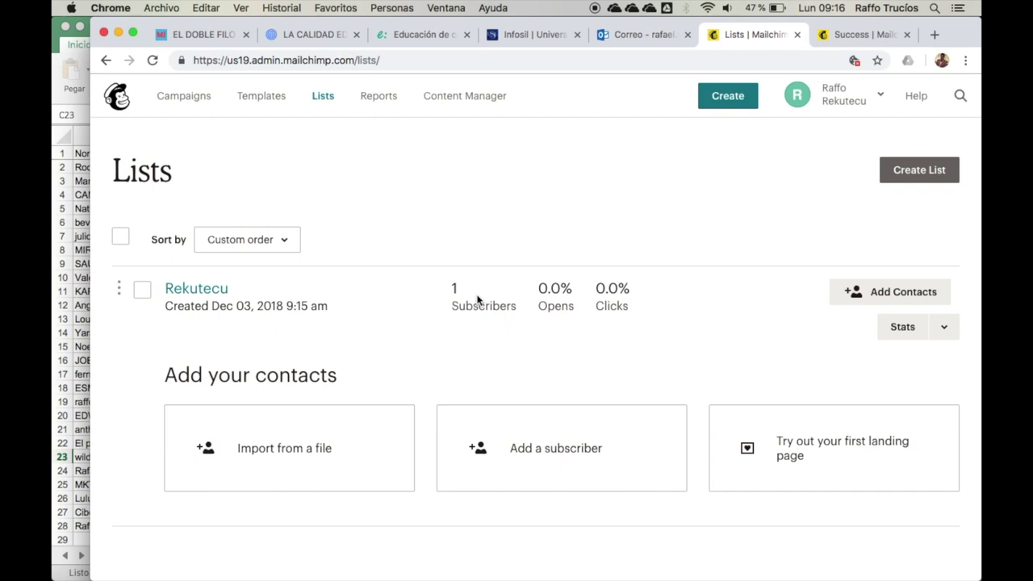
# Step: Open the Create List form from the Lists page
pyautogui.click(915, 175)
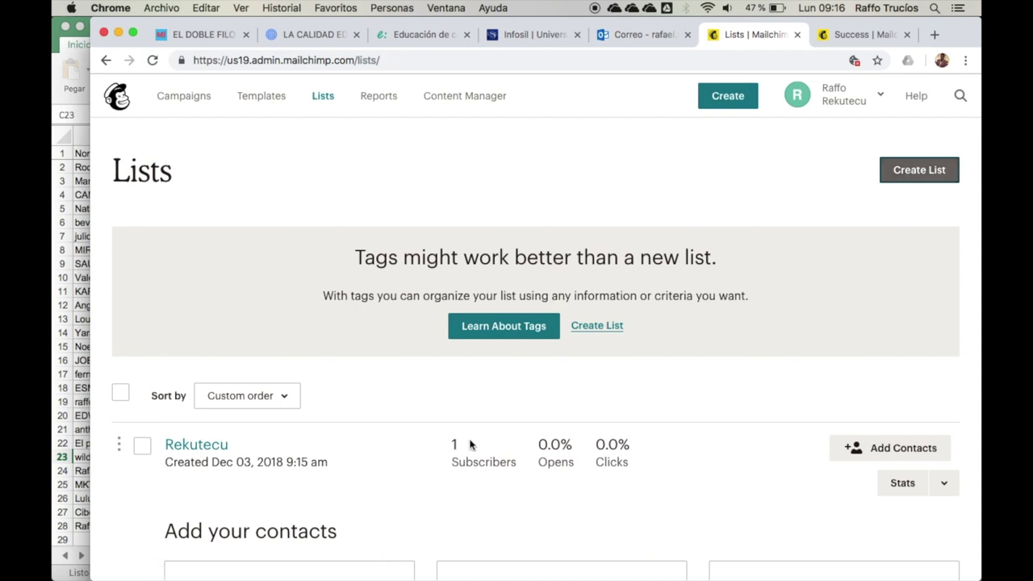
pyautogui.scroll(-3, 471, 444)
pyautogui.scroll(3, 471, 446)
# Step: Create a new list named 'Listado de amigos' and enter the default sender e-mail and name
pyautogui.click(596, 330)
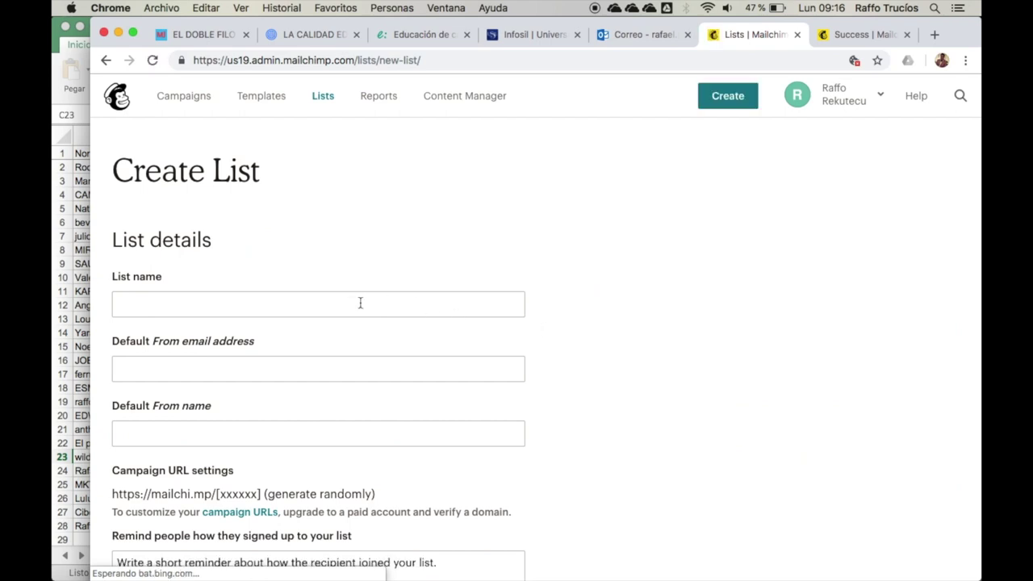
pyautogui.click(360, 303)
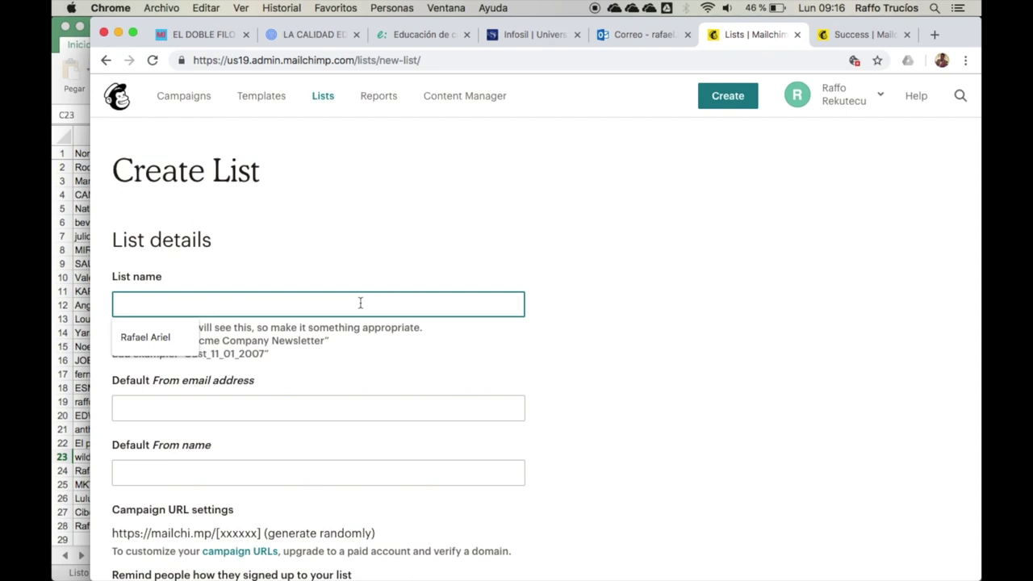
pyautogui.write('Listado de amigos')
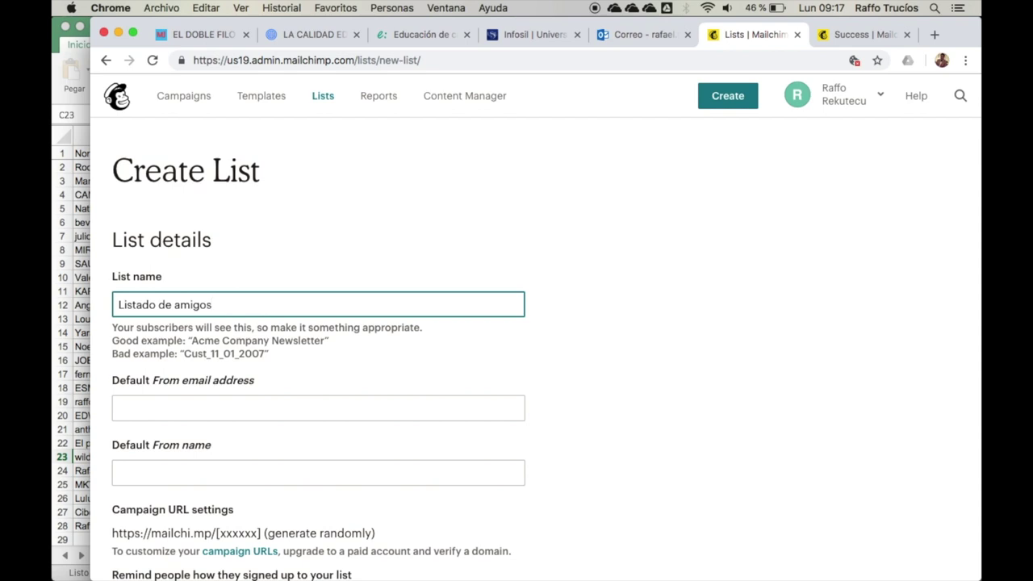
pyautogui.click(327, 405)
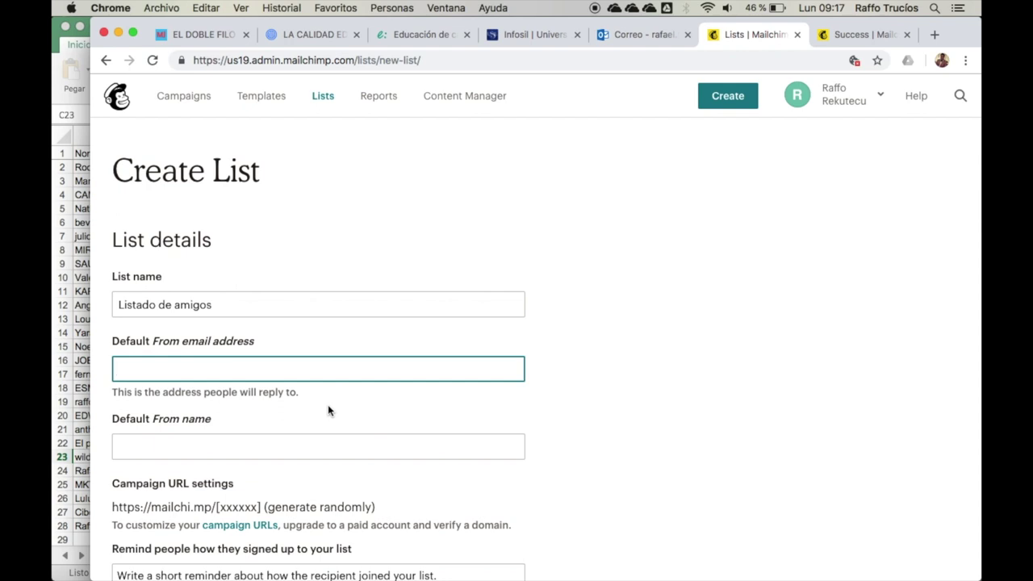
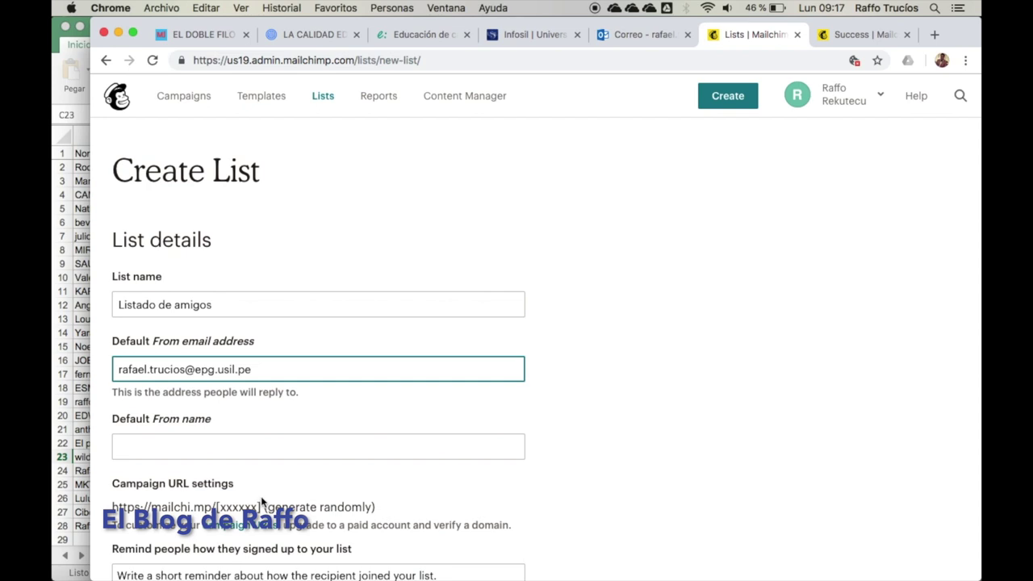
pyautogui.click(334, 450)
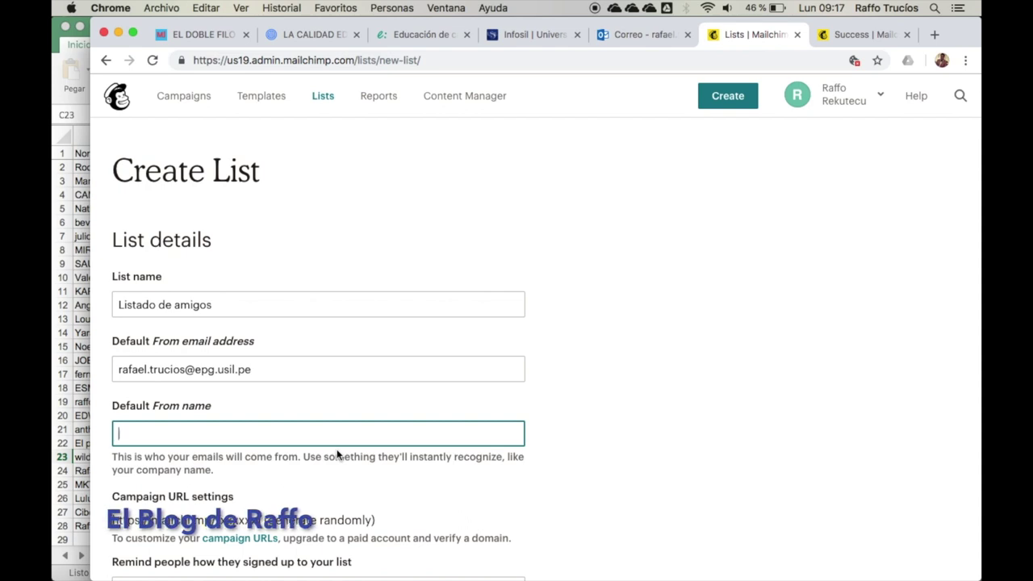
pyautogui.write('Raffo ')
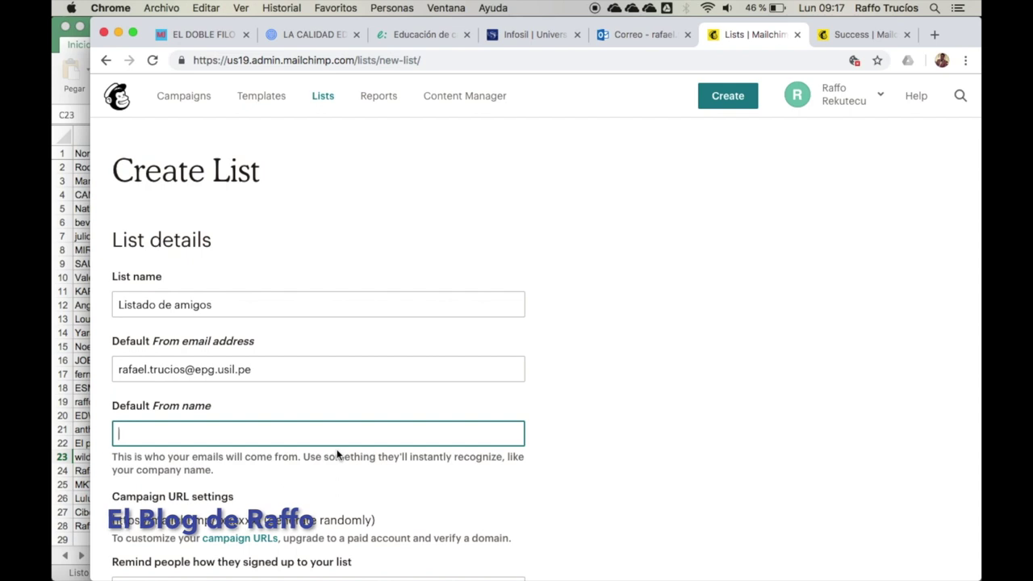
pyautogui.write('Trucíos')
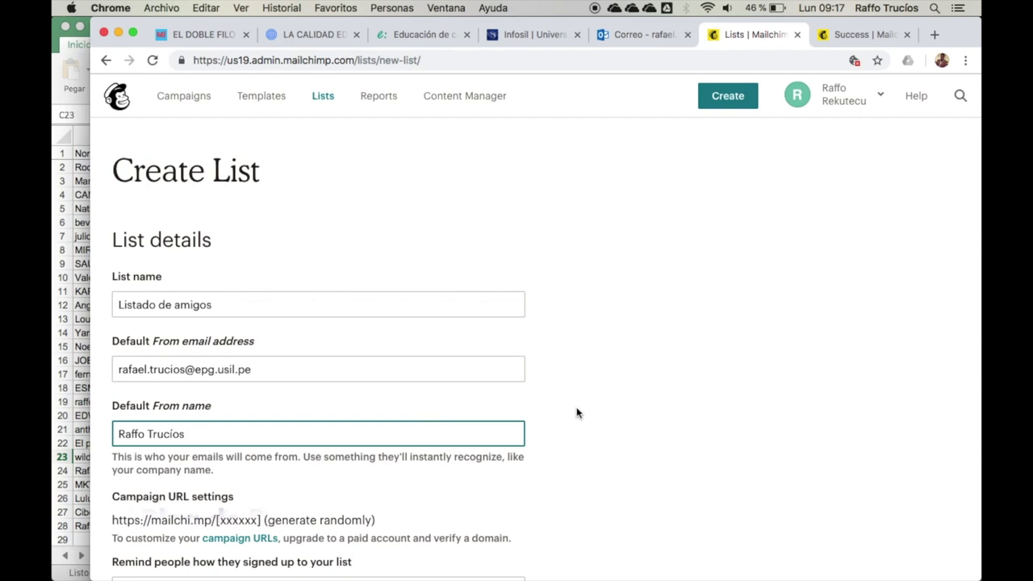
# Step: Write a two-line signup reminder about the digital marketing class example and save the list
pyautogui.scroll(-5, 675, 450)
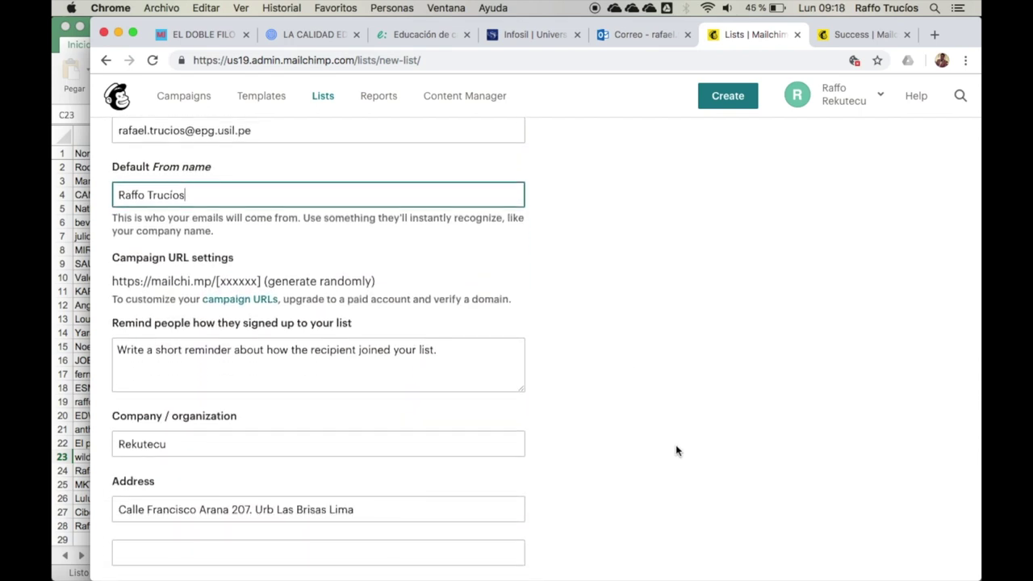
pyautogui.click(284, 324)
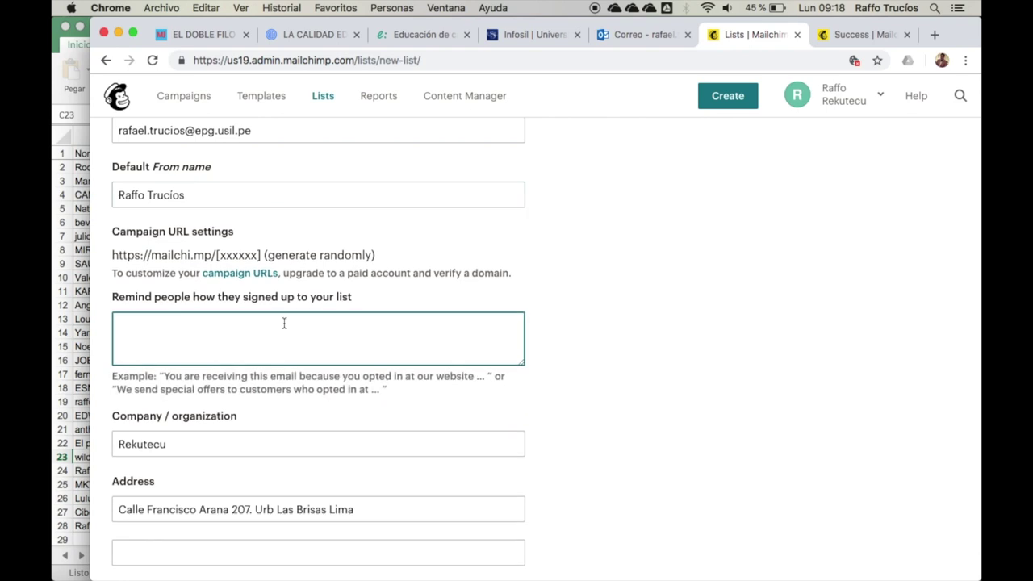
pyautogui.write('Usted recibe este mensaje por encontra')
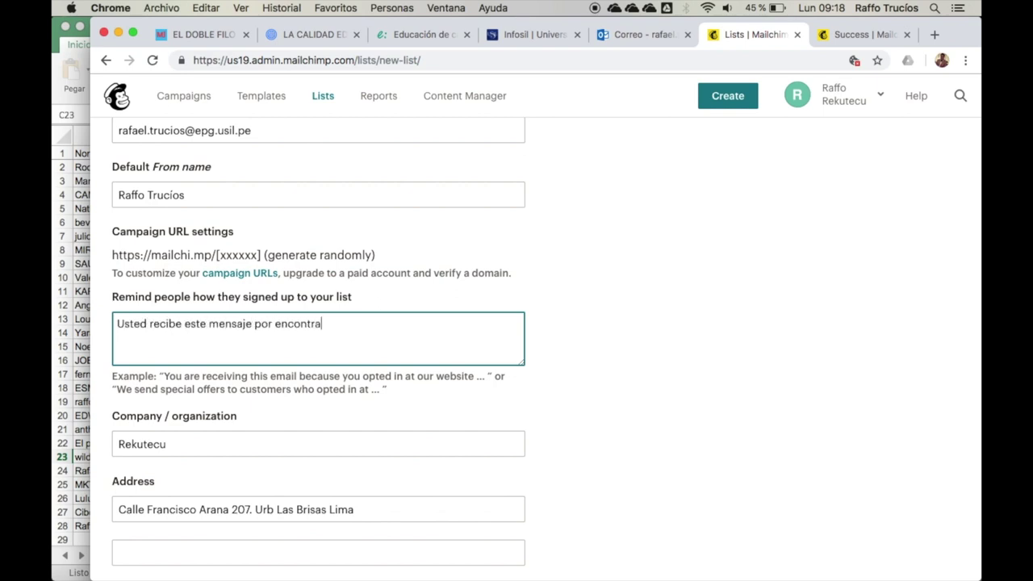
pyautogui.write('rse en la clase de marketng digital de Rafael Trucios.')
pyautogui.press('Return')
pyautogui.write('Este es ')
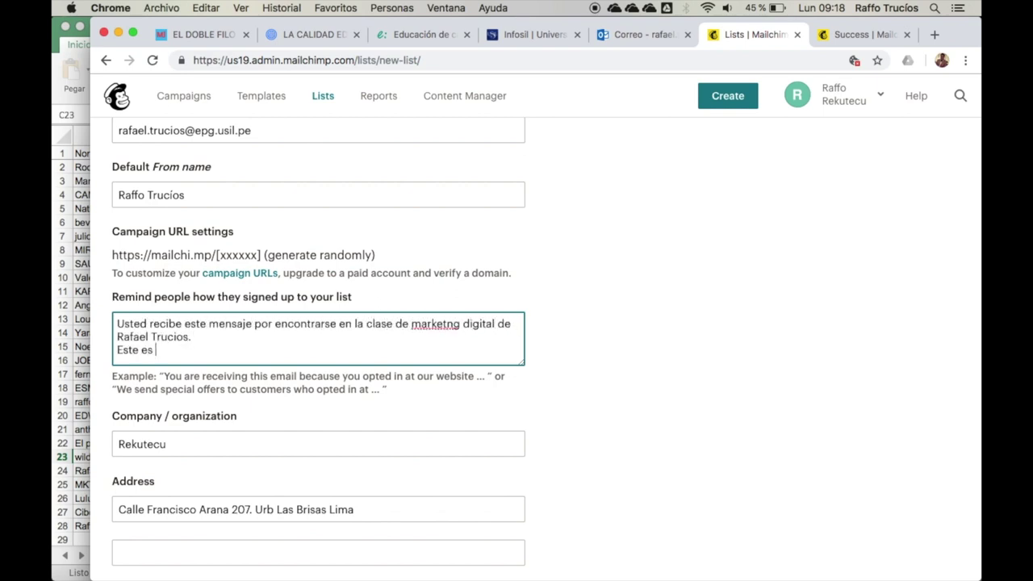
pyautogui.write('un ejemplo del envio personalizado de correos electrónicos.')
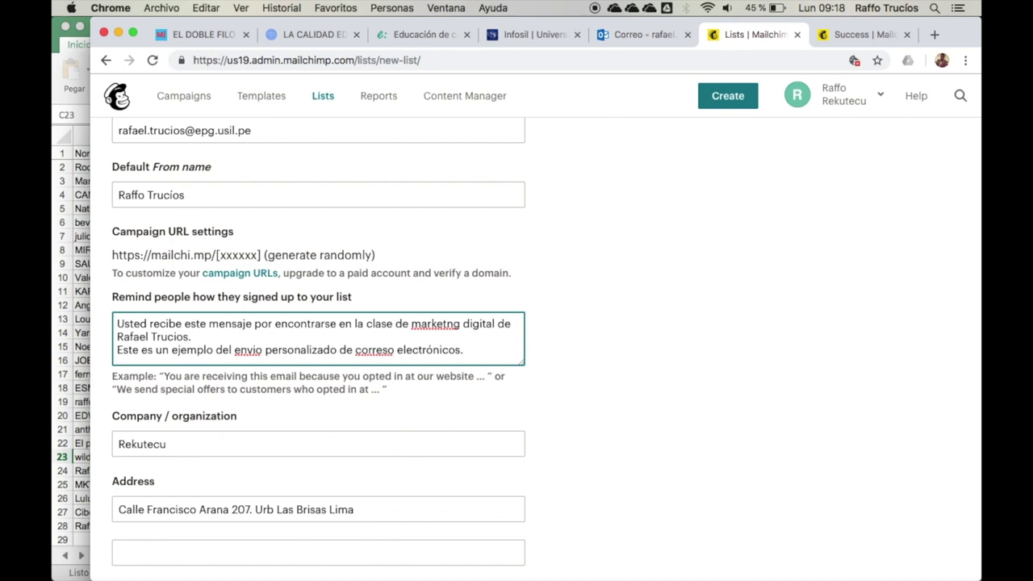
pyautogui.scroll(1, 524, 392)
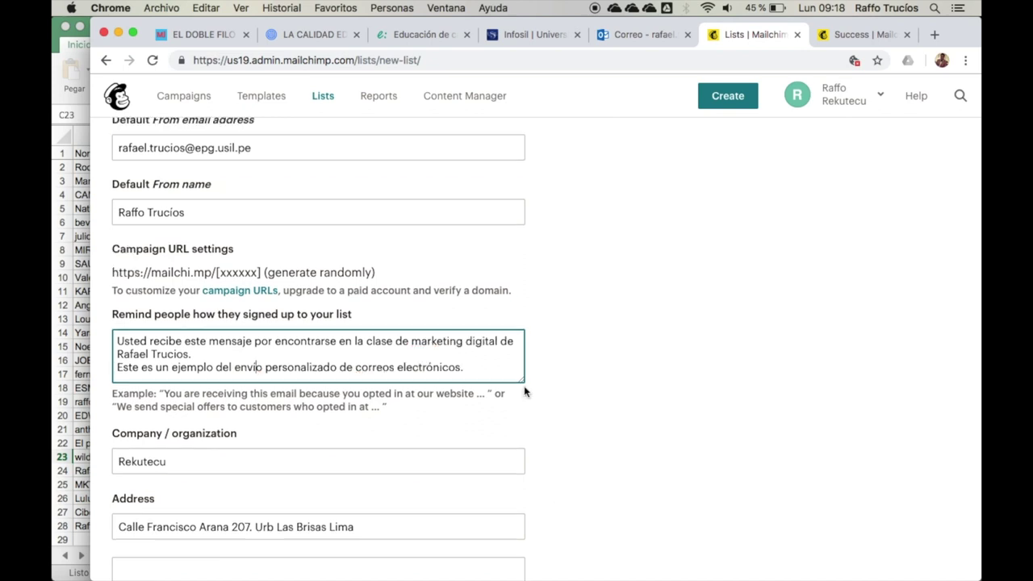
pyautogui.scroll(-10, 618, 447)
pyautogui.scroll(-5, 617, 447)
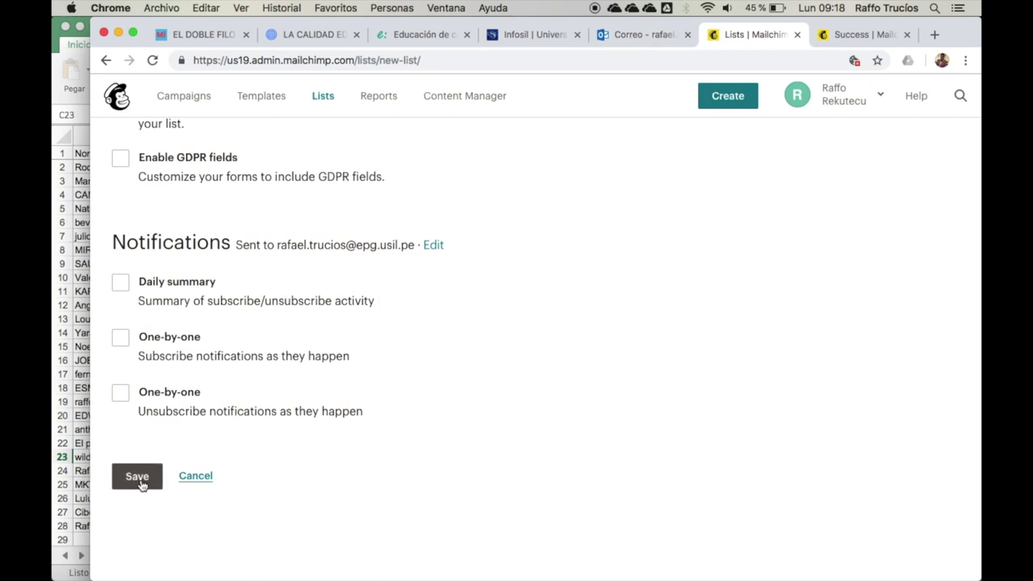
pyautogui.click(141, 482)
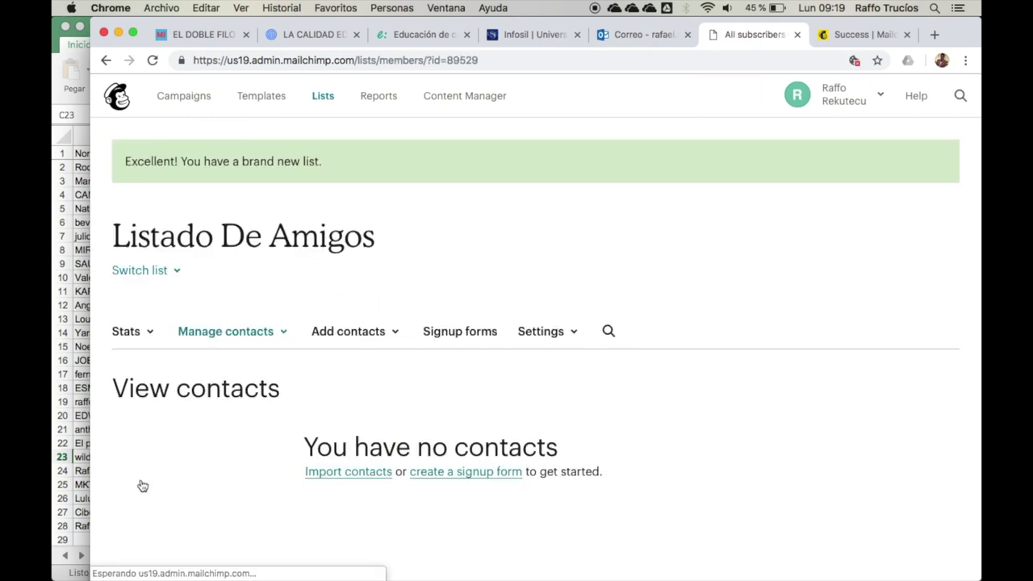
# Step: Start a 'Copy/paste from file' contact import, then bring the Excel student spreadsheet forward
pyautogui.scroll(-3, 521, 342)
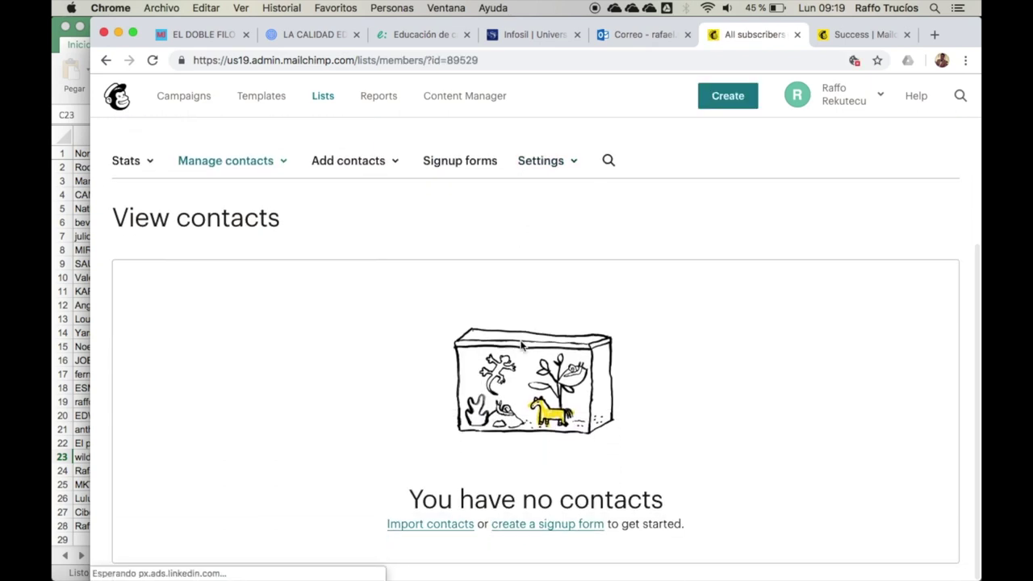
pyautogui.click(442, 529)
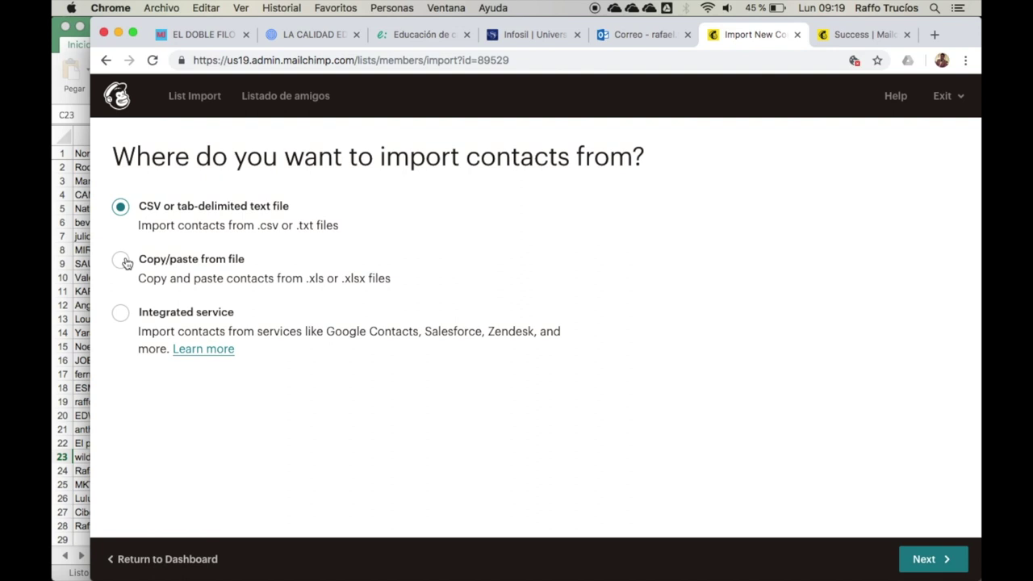
pyautogui.click(125, 262)
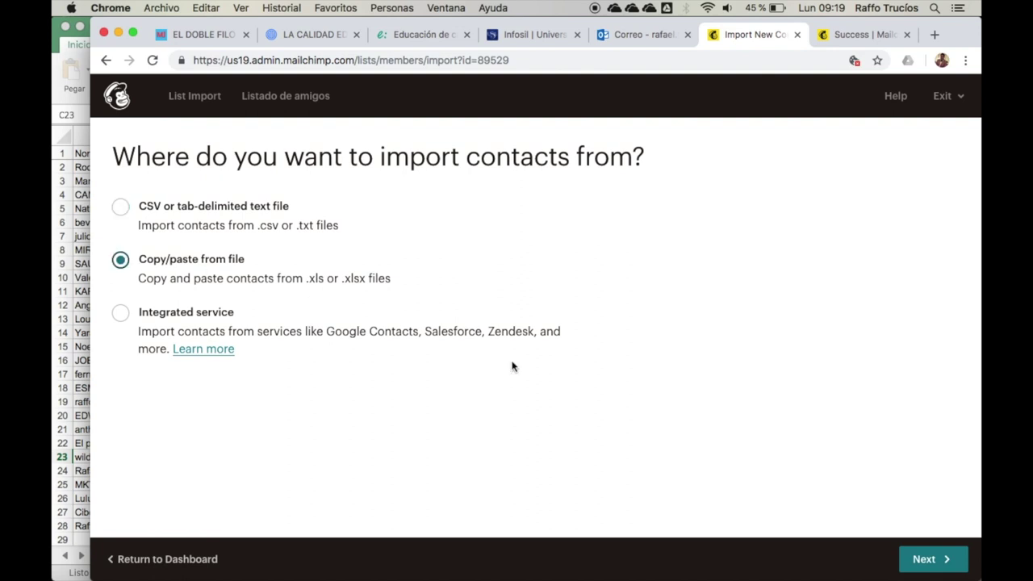
pyautogui.click(927, 569)
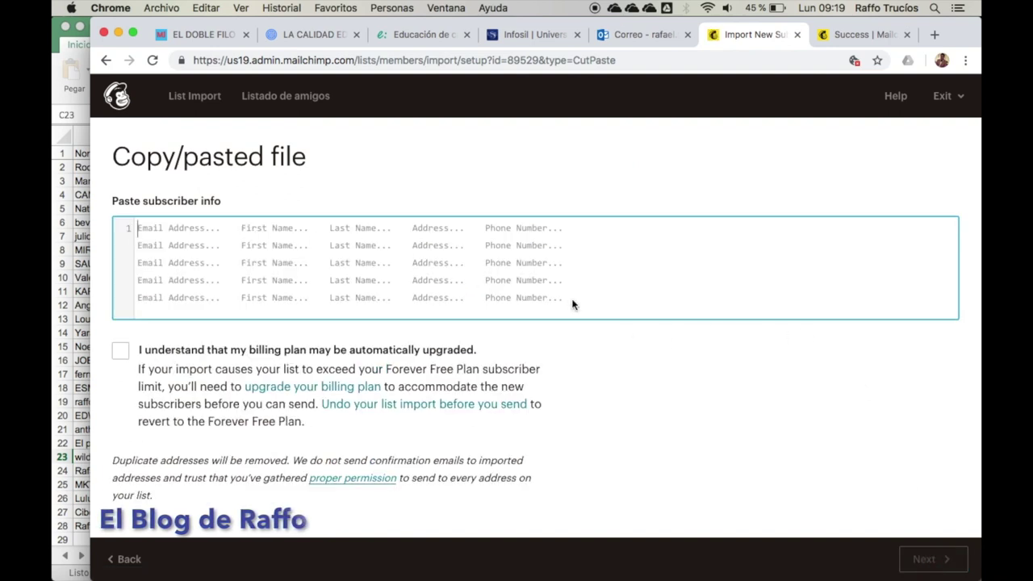
pyautogui.click(83, 228)
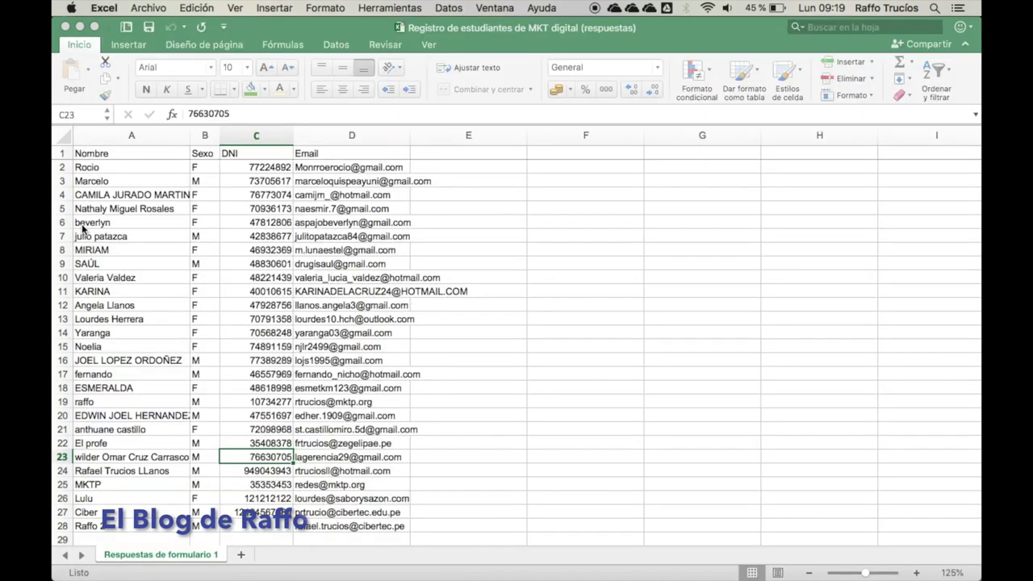
# Step: Copy the student table A1:D28 in Excel and return to the Mailchimp import page
pyautogui.click(111, 148)
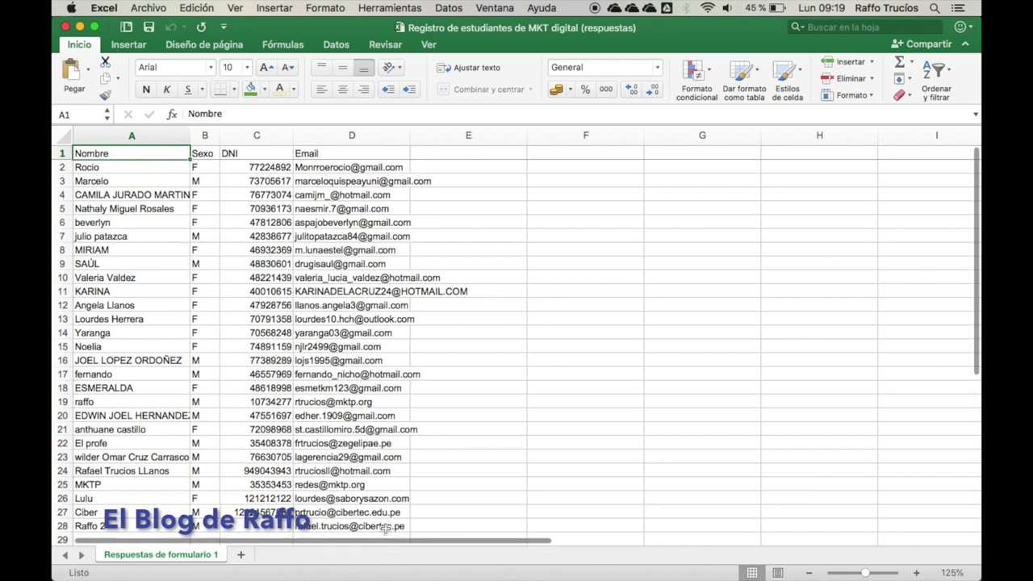
pyautogui.keyDown('shift'); pyautogui.click(385, 528); pyautogui.keyUp('shift')
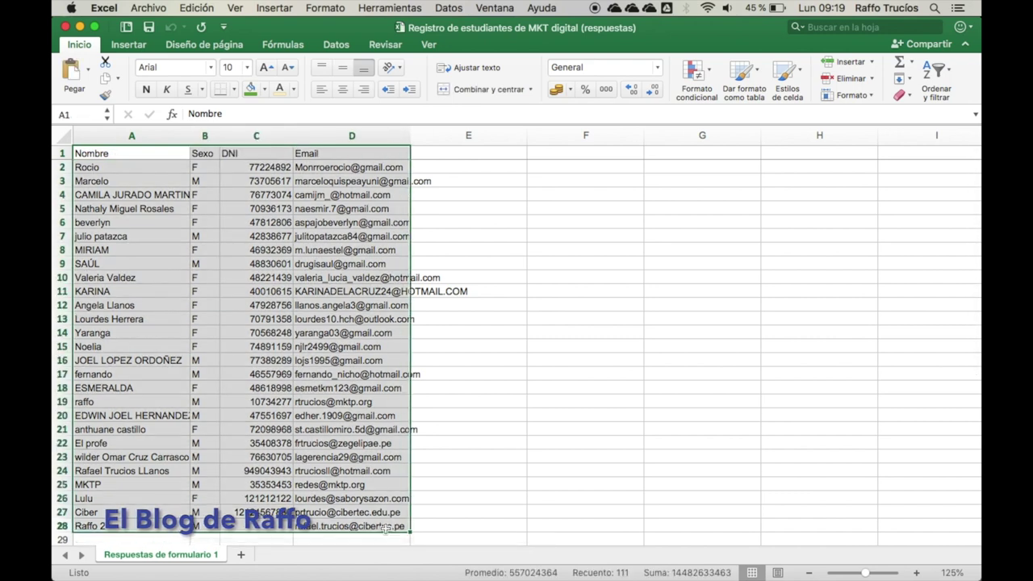
pyautogui.press('super+c')
pyautogui.press('super+Tab')
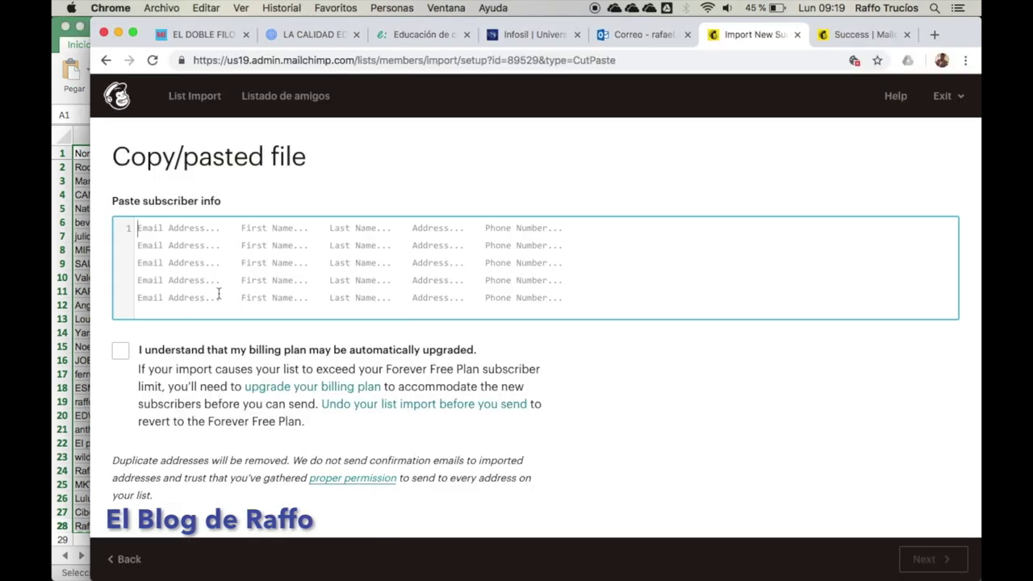
# Step: Paste the student rows, accept the possible billing upgrade, and continue to column matching
pyautogui.press('super+v')
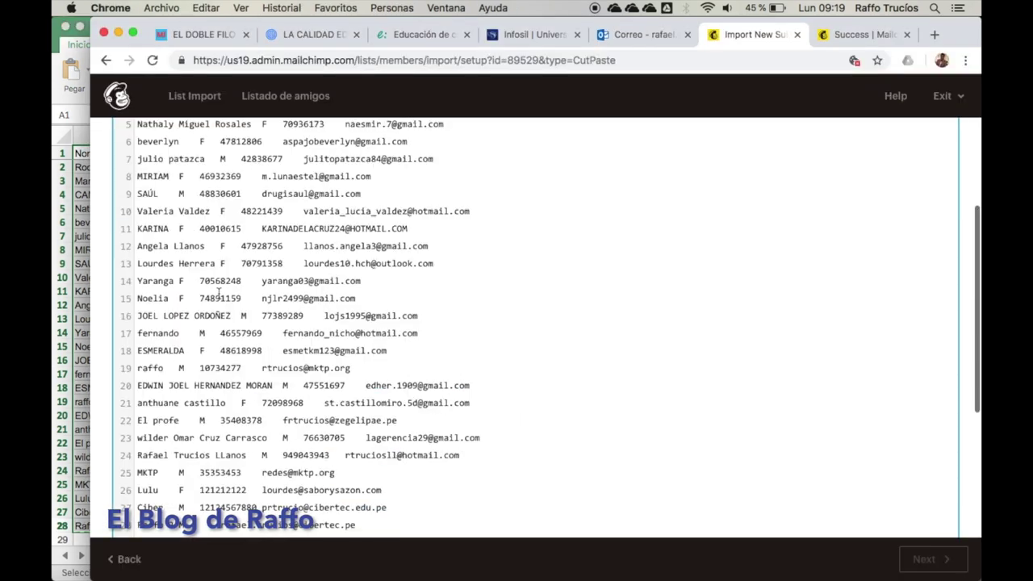
pyautogui.scroll(-3, 218, 294)
pyautogui.click(120, 324)
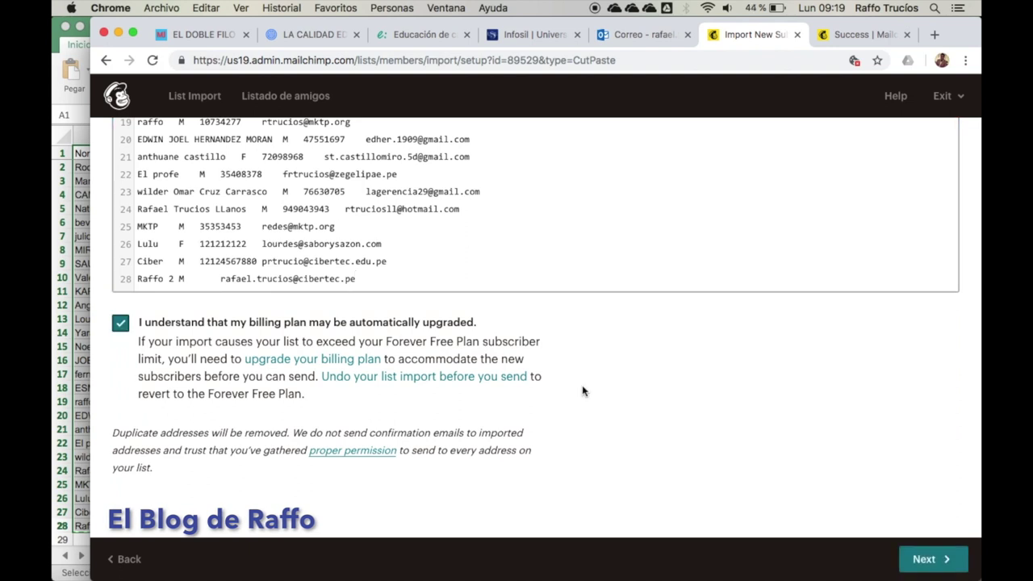
pyautogui.click(934, 558)
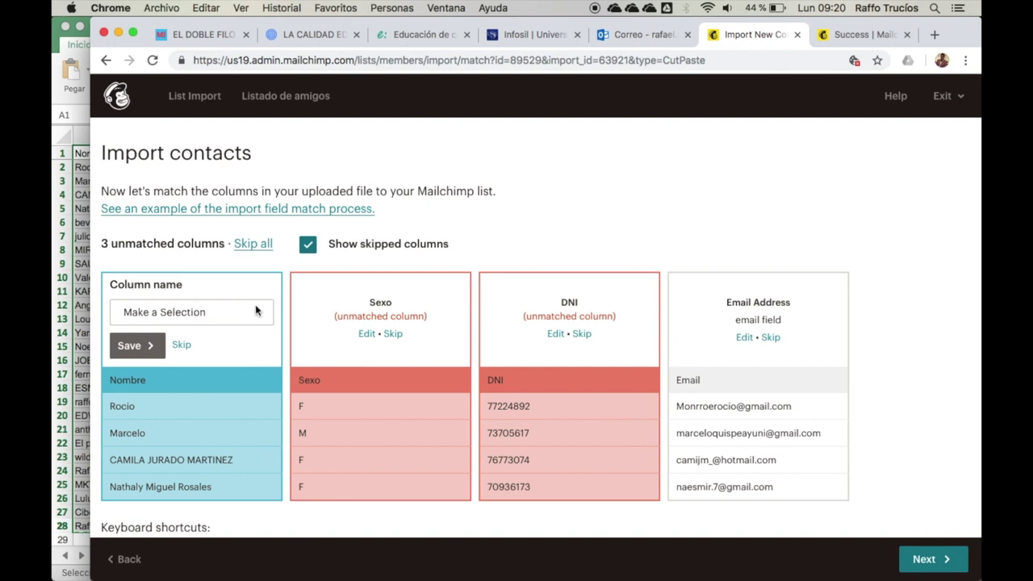
# Step: Match the Nombre column to the First Name field
pyautogui.scroll(-2, 201, 421)
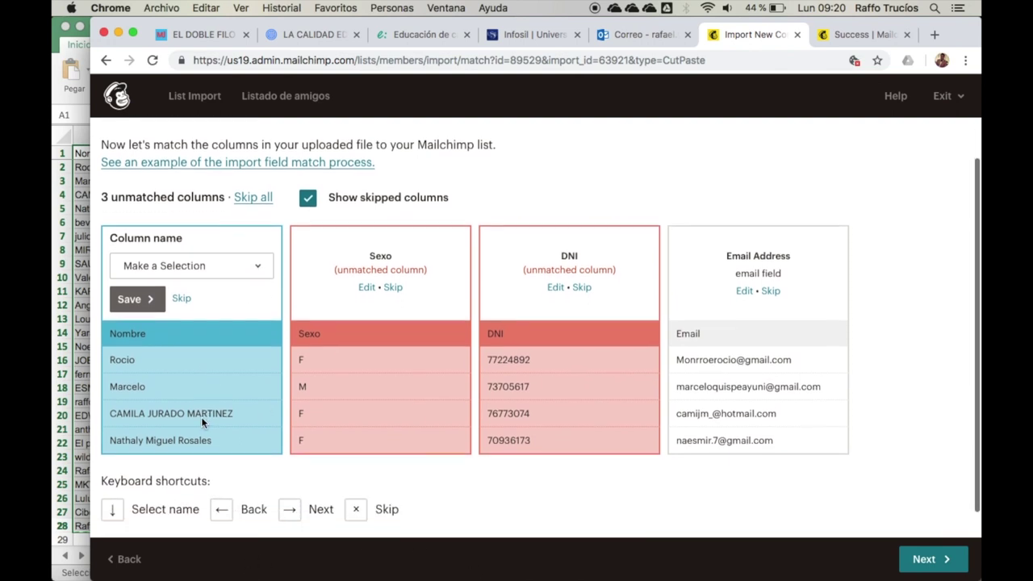
pyautogui.scroll(2, 201, 422)
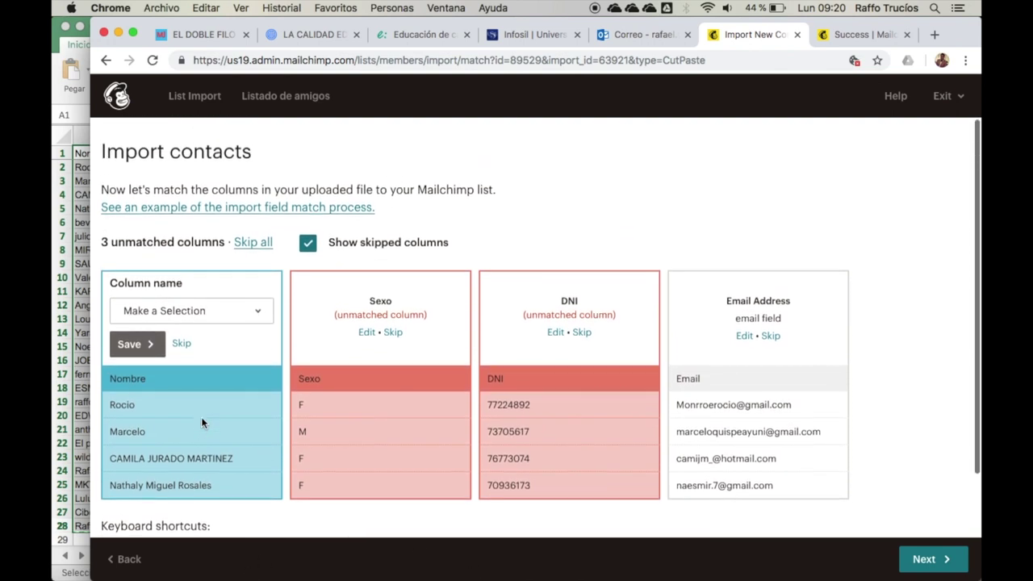
pyautogui.click(250, 316)
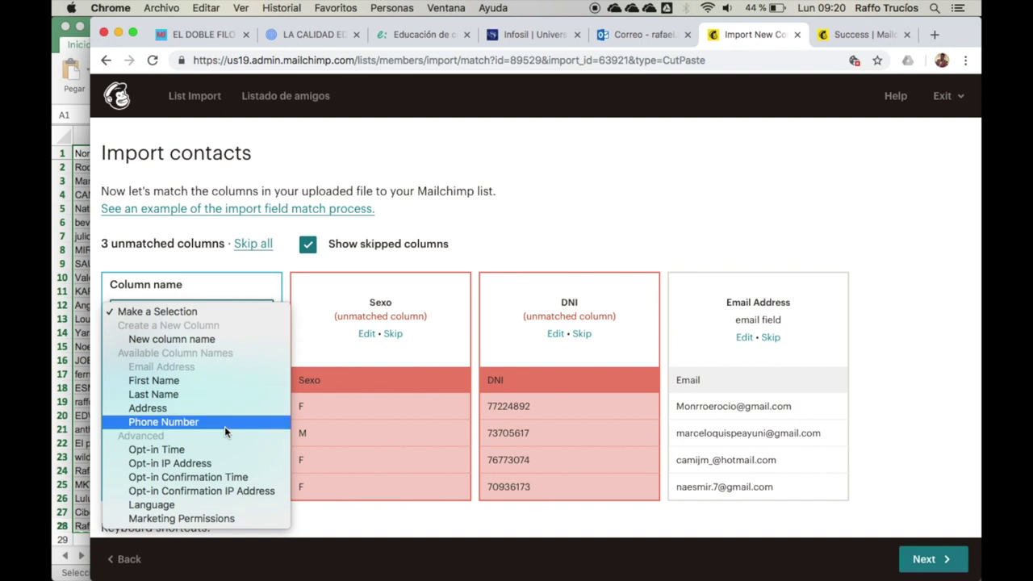
pyautogui.click(190, 384)
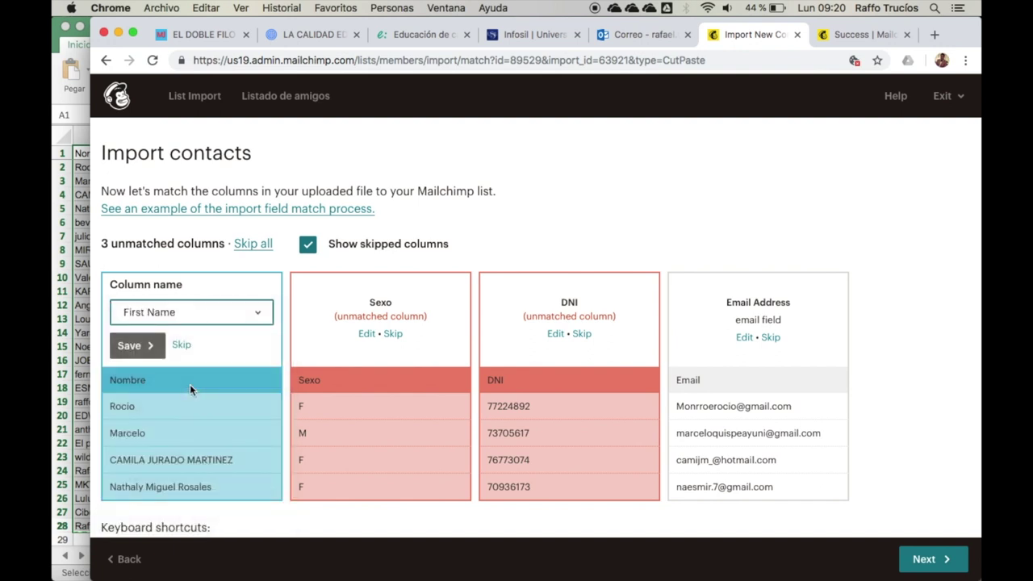
pyautogui.click(132, 346)
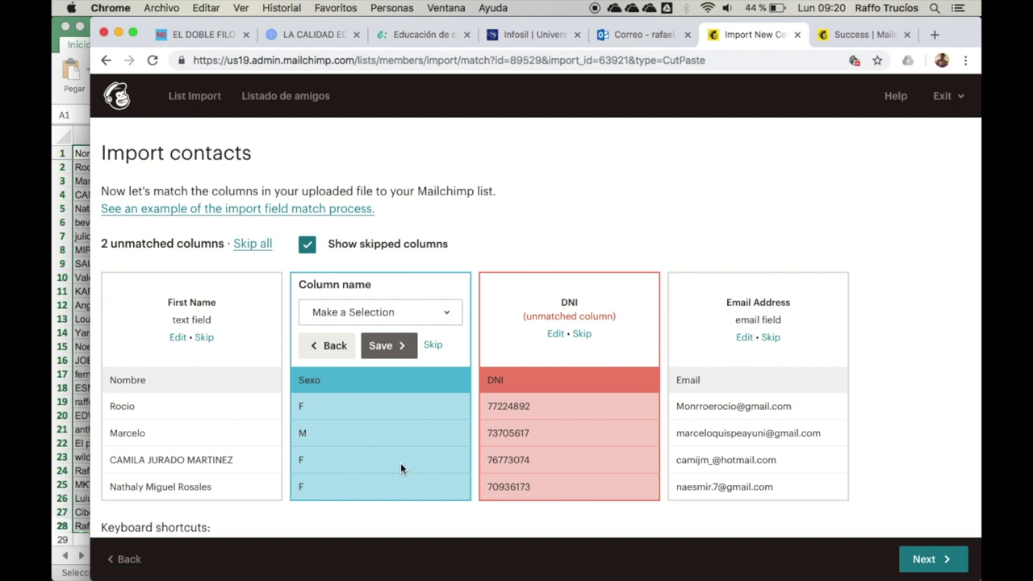
# Step: Save Sexo and DNI as new text fields and confirm Email as Email Address
pyautogui.scroll(-2, 403, 480)
pyautogui.scroll(2, 403, 480)
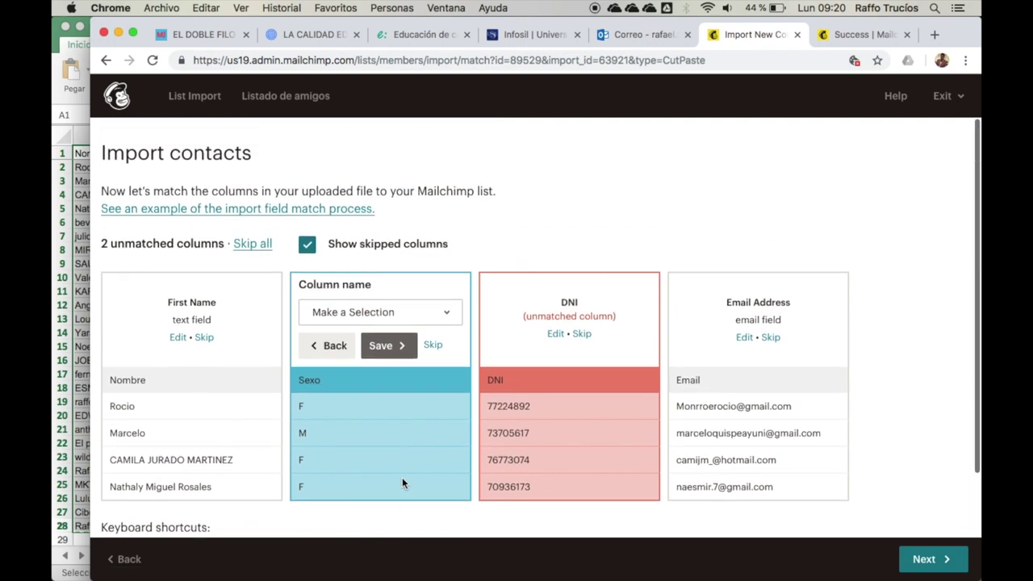
pyautogui.click(446, 313)
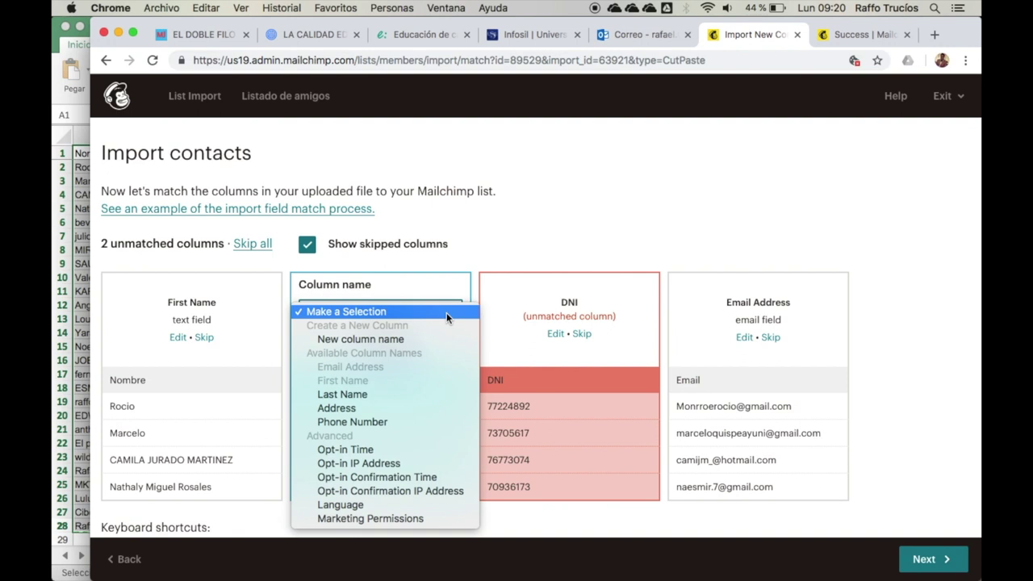
pyautogui.click(406, 340)
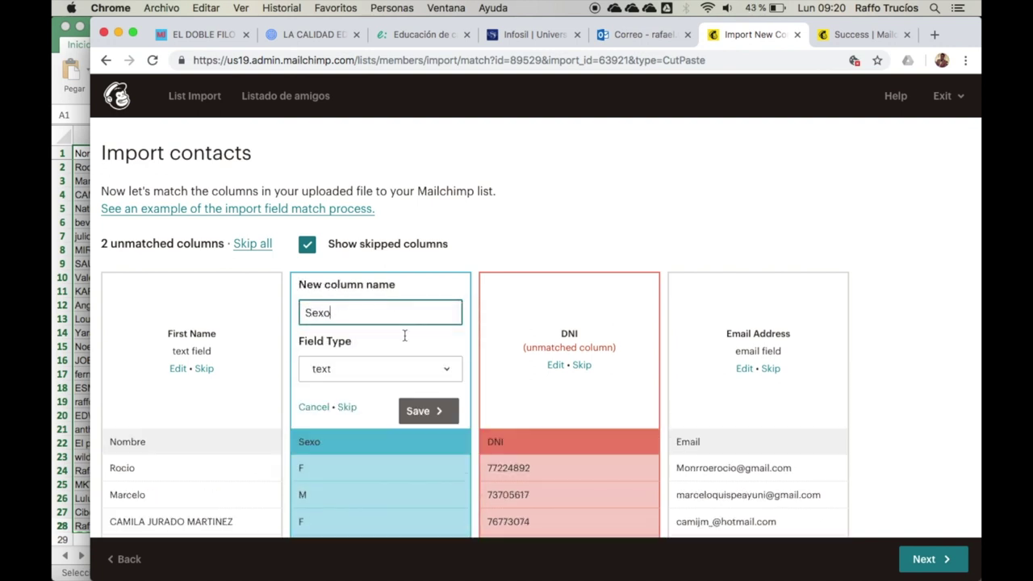
pyautogui.click(427, 411)
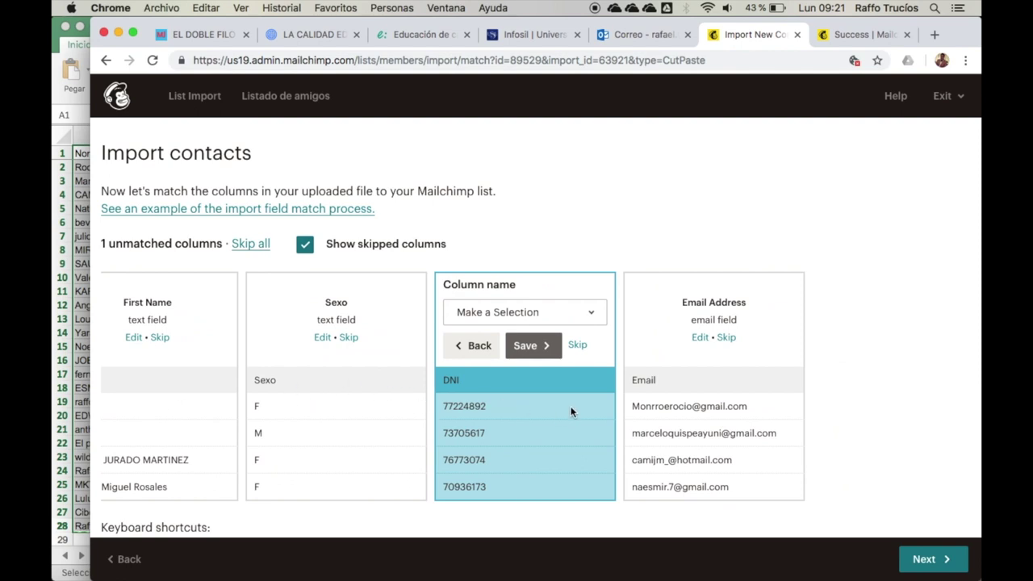
pyautogui.click(592, 316)
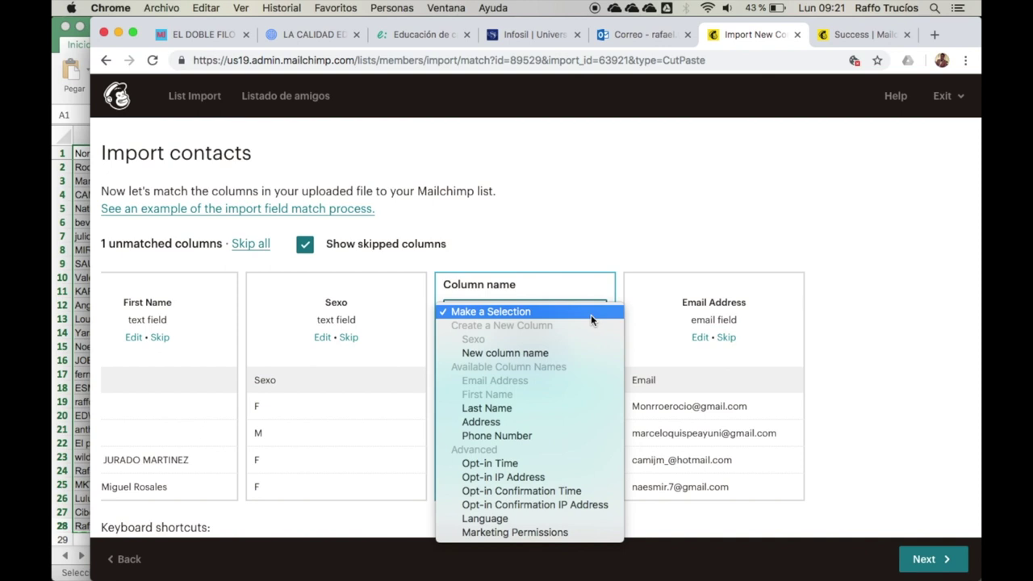
pyautogui.click(551, 353)
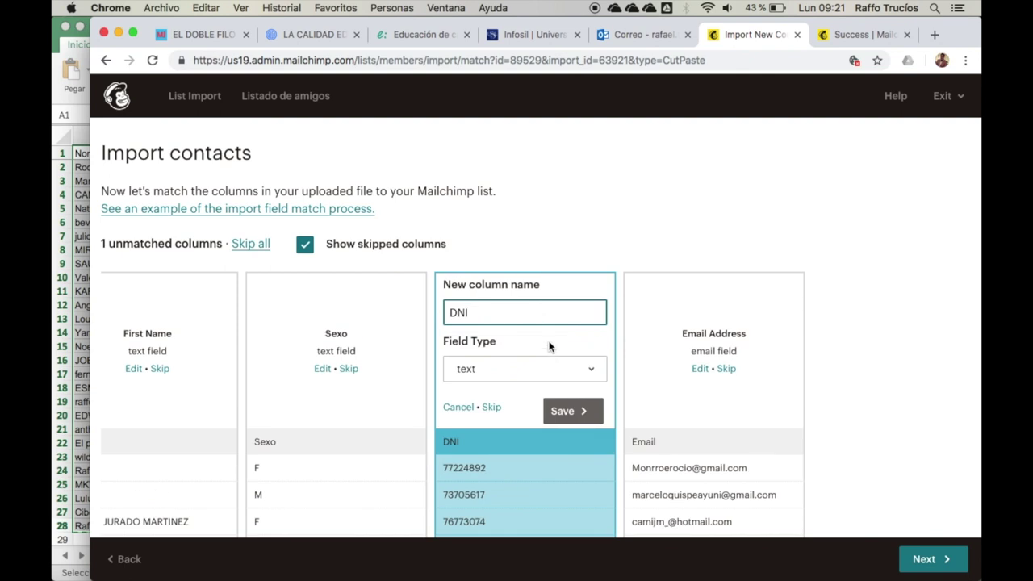
pyautogui.scroll(-2, 576, 392)
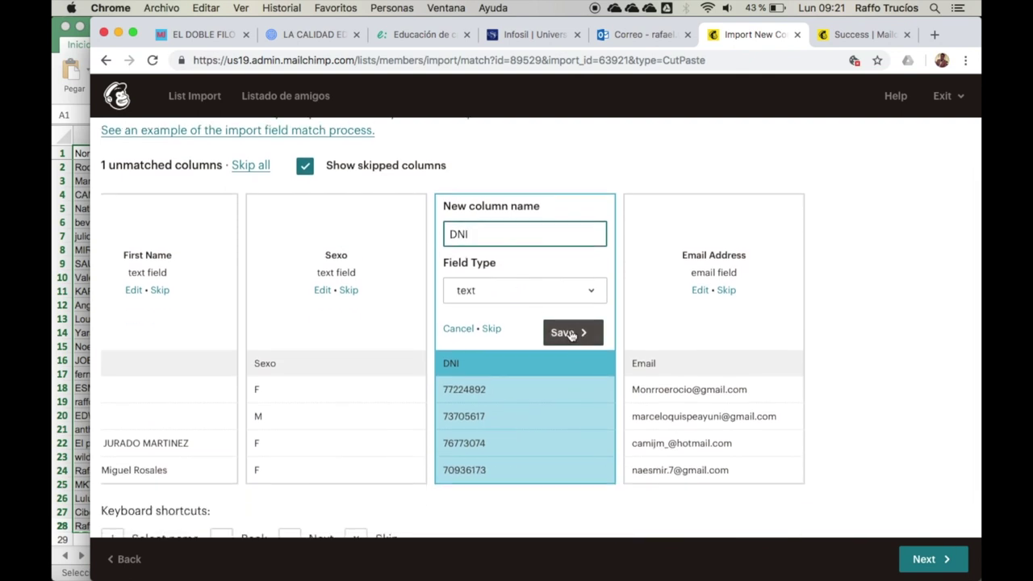
pyautogui.click(572, 333)
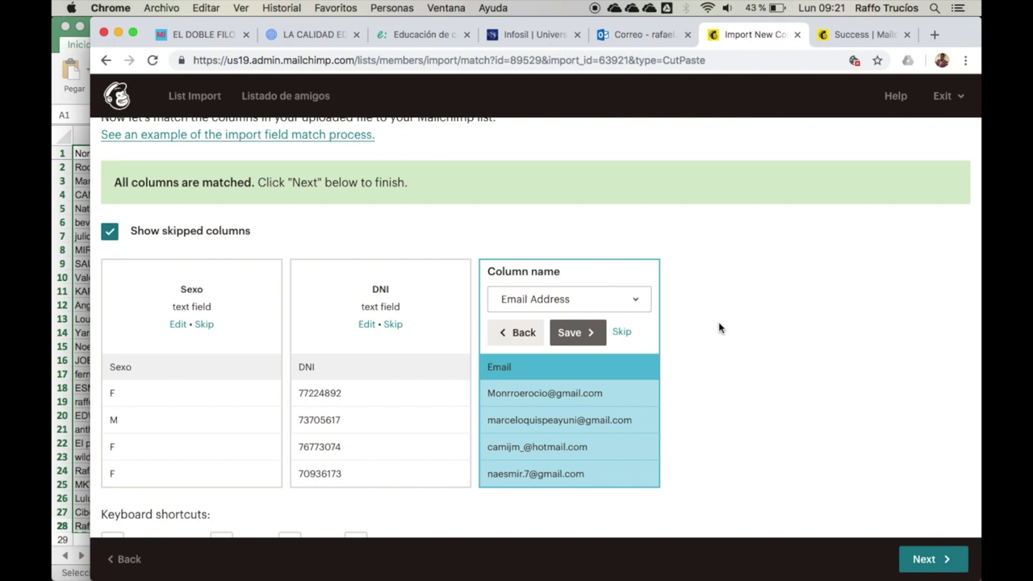
pyautogui.click(578, 332)
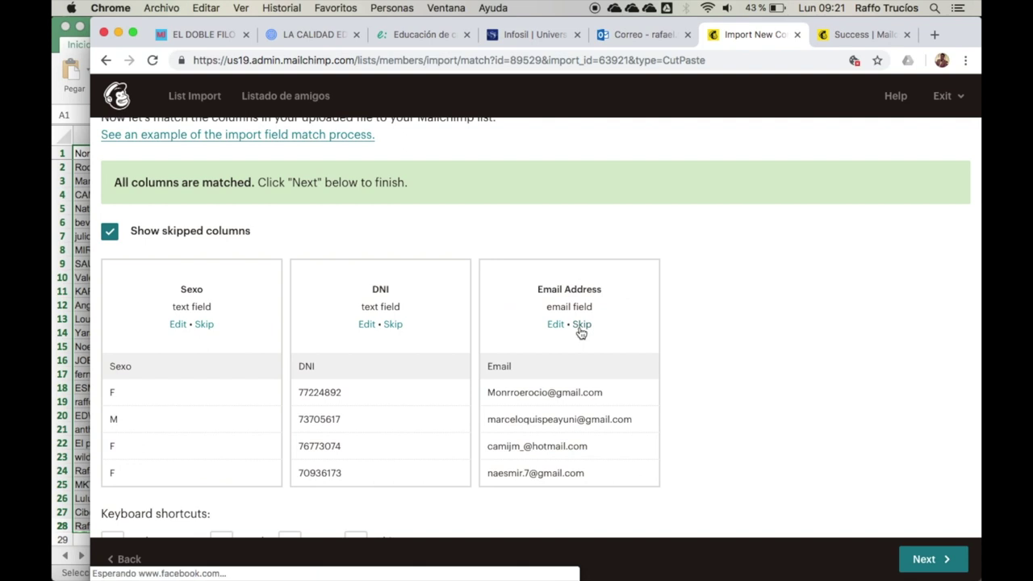
pyautogui.scroll(-2, 579, 334)
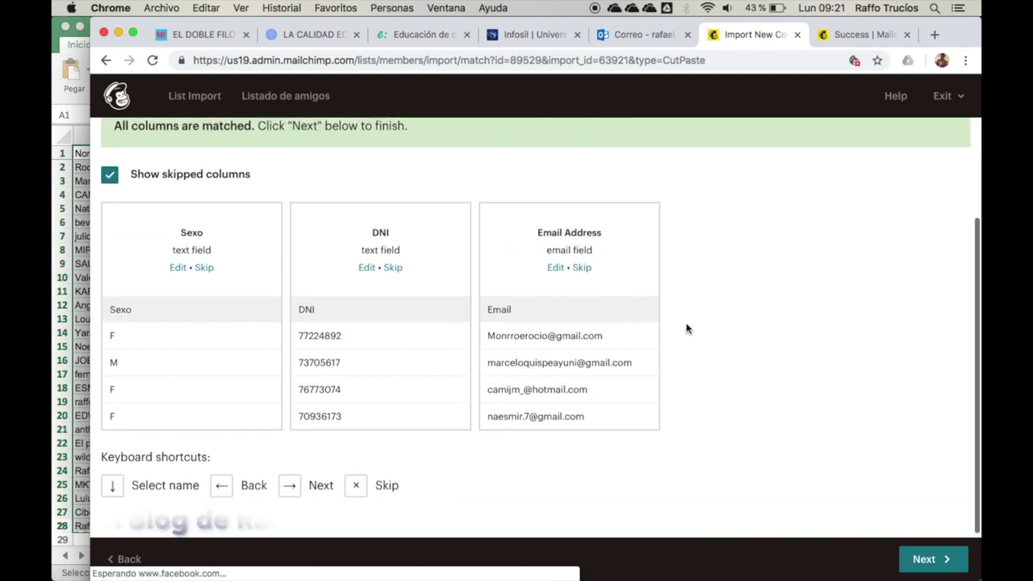
# Step: Review and import the 27 contacts into Listado De Amigos, then go to Campaigns
pyautogui.click(926, 561)
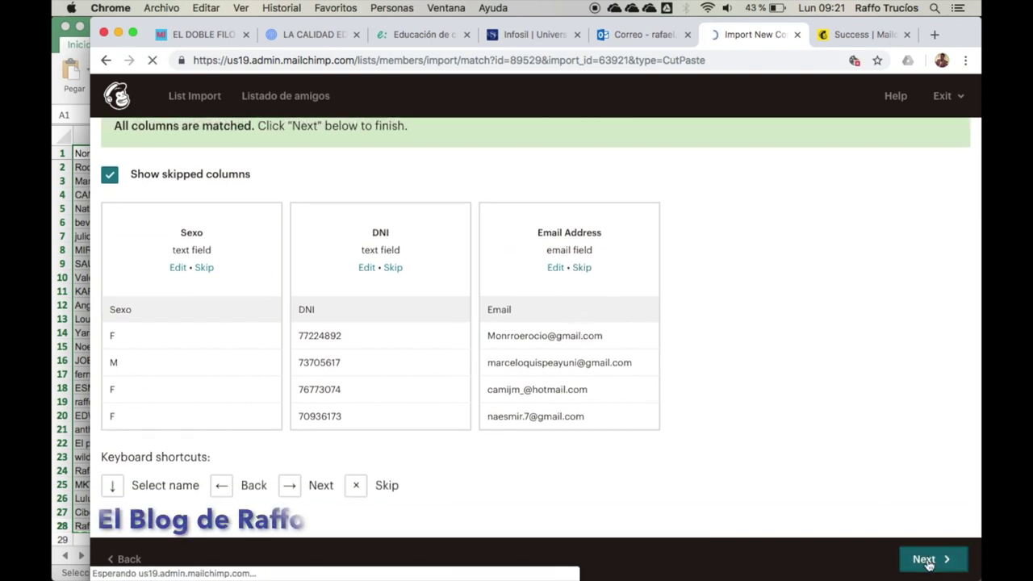
pyautogui.scroll(-2, 664, 408)
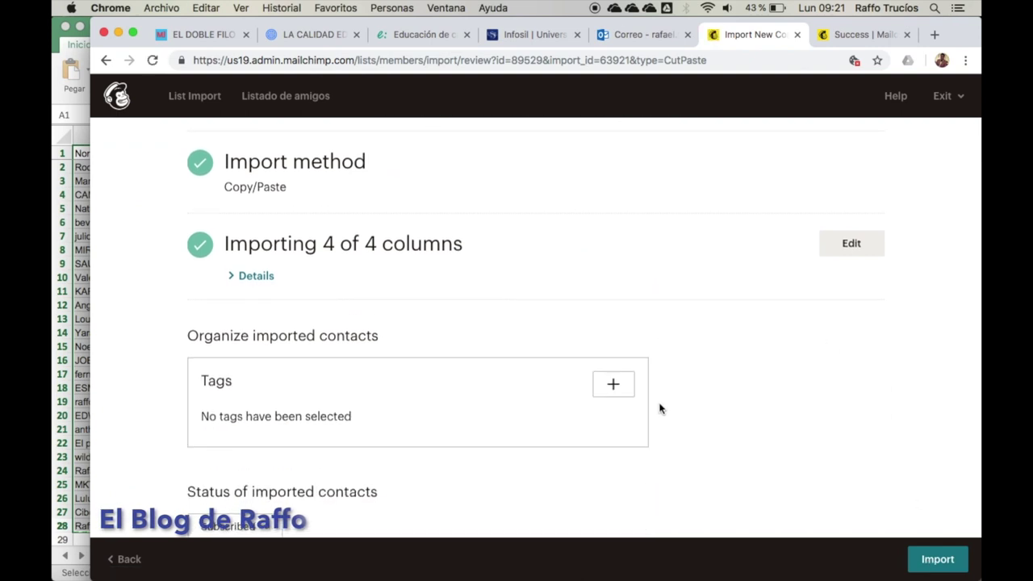
pyautogui.scroll(-2, 659, 408)
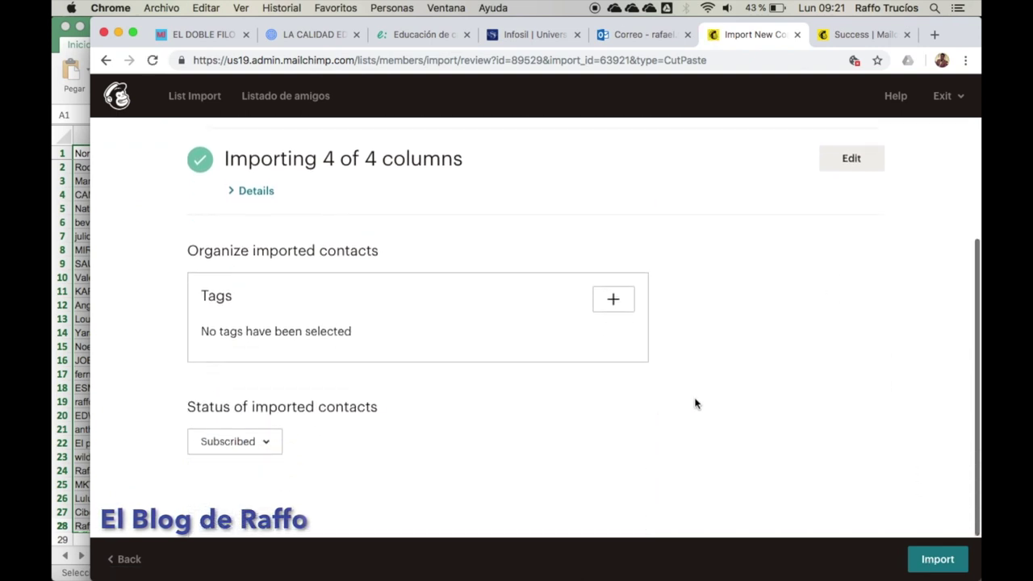
pyautogui.click(938, 559)
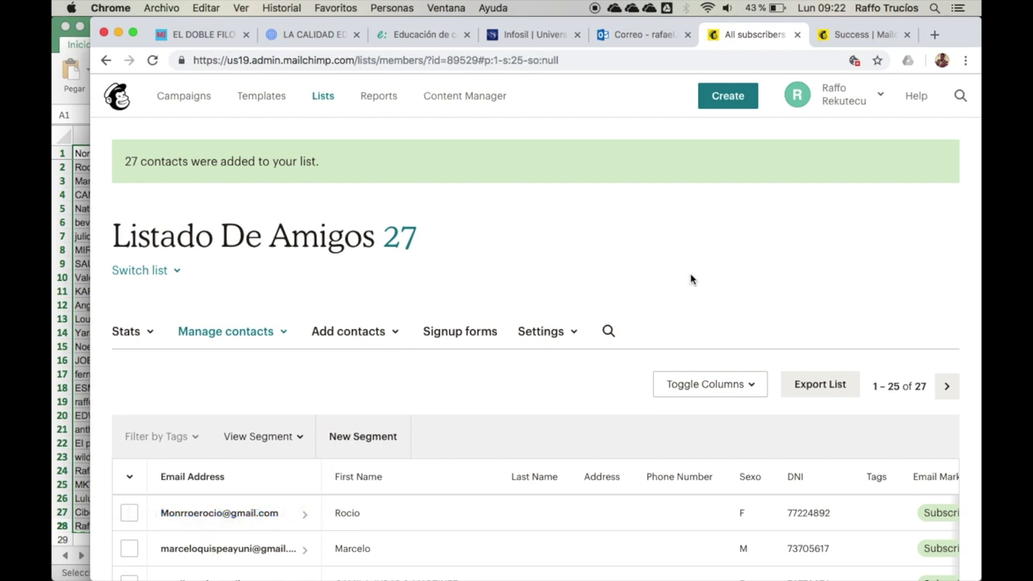
pyautogui.click(182, 99)
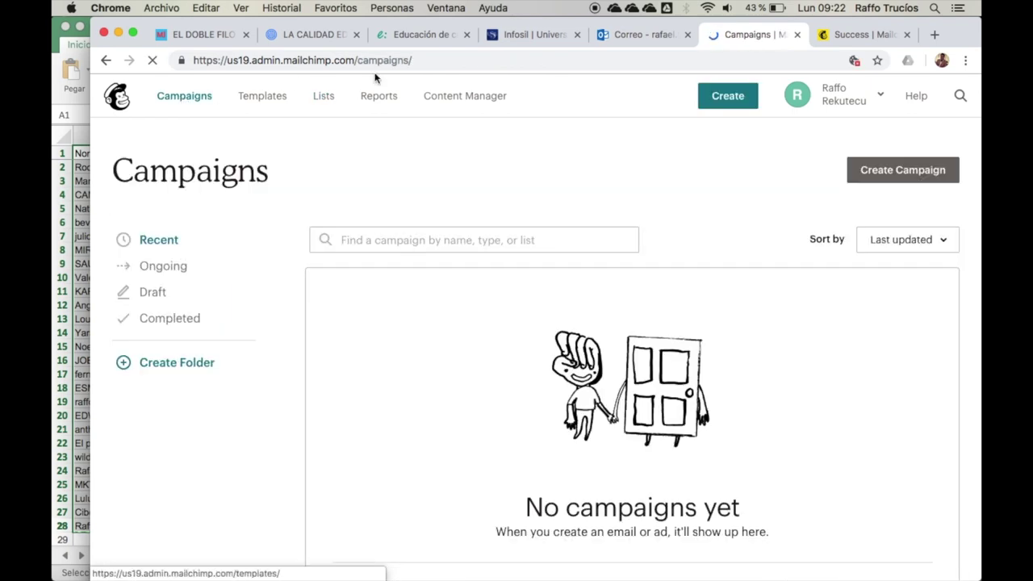
# Step: Create an email campaign named 'Campaña 1 de prueba'
pyautogui.click(915, 177)
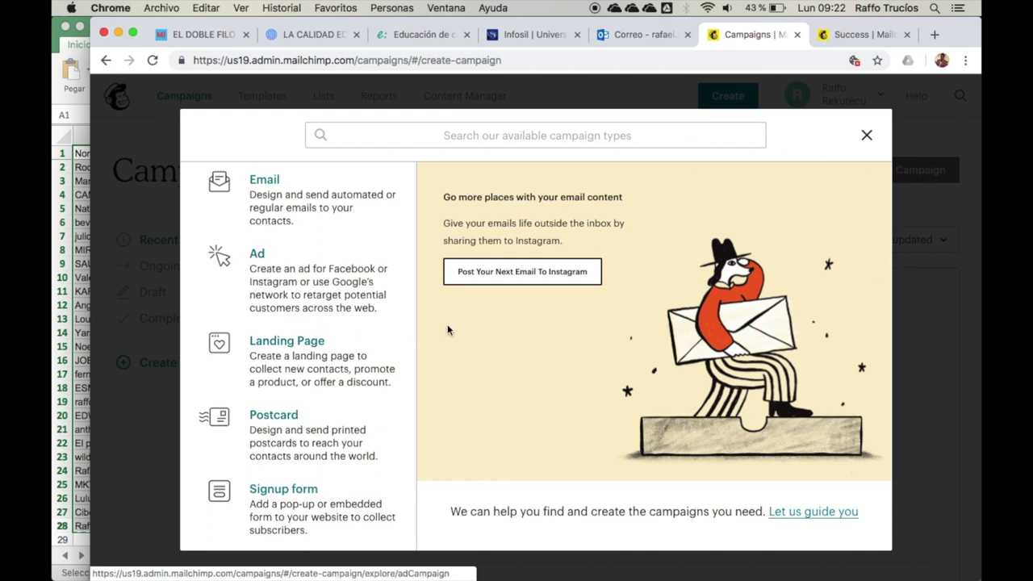
pyautogui.click(297, 208)
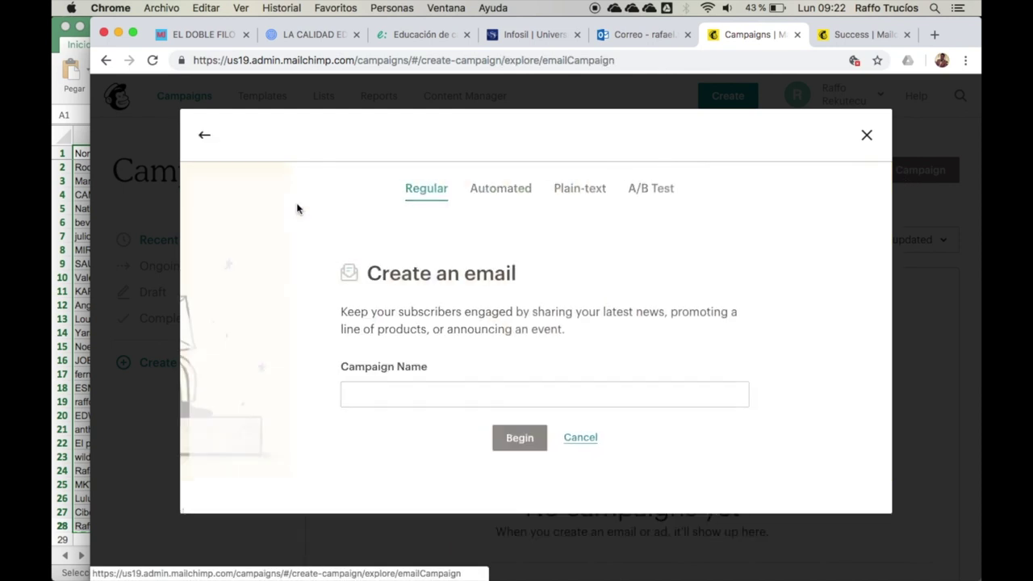
pyautogui.click(395, 398)
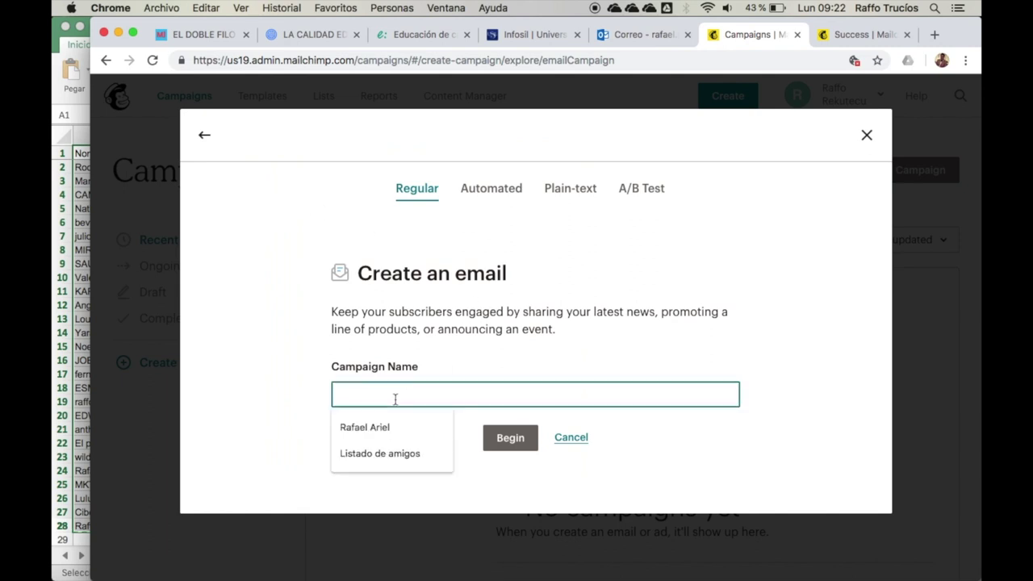
pyautogui.write('Campaña')
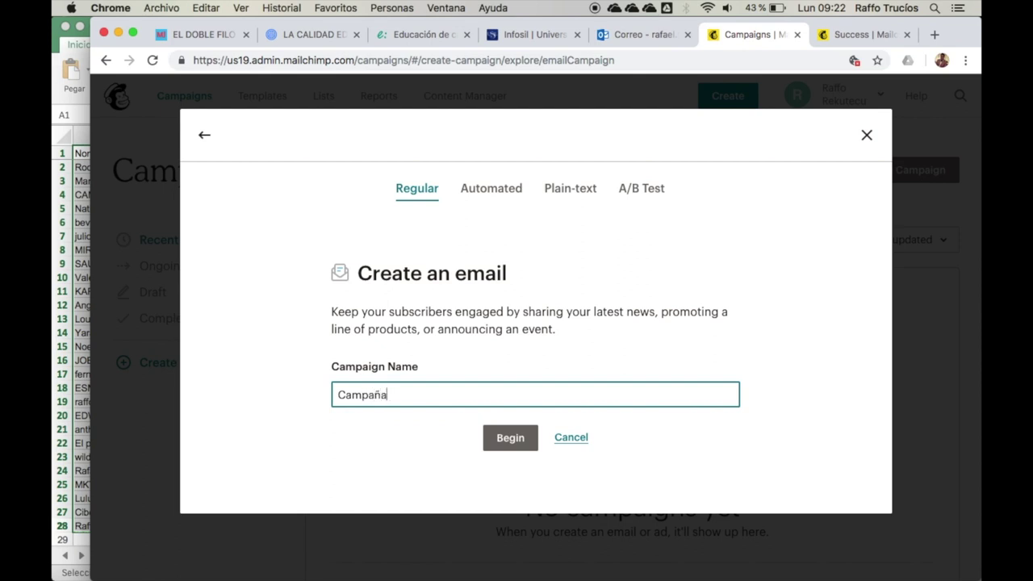
pyautogui.write(' 1 de prueba')
pyautogui.click(506, 441)
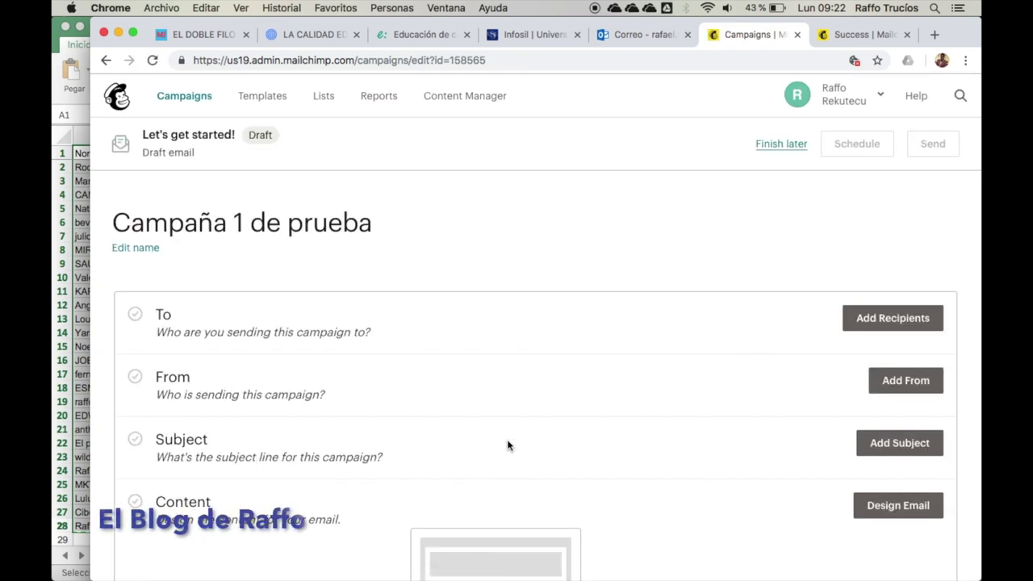
# Step: Set the campaign recipients to the 'Listado de amigos' list and save
pyautogui.scroll(-2, 507, 444)
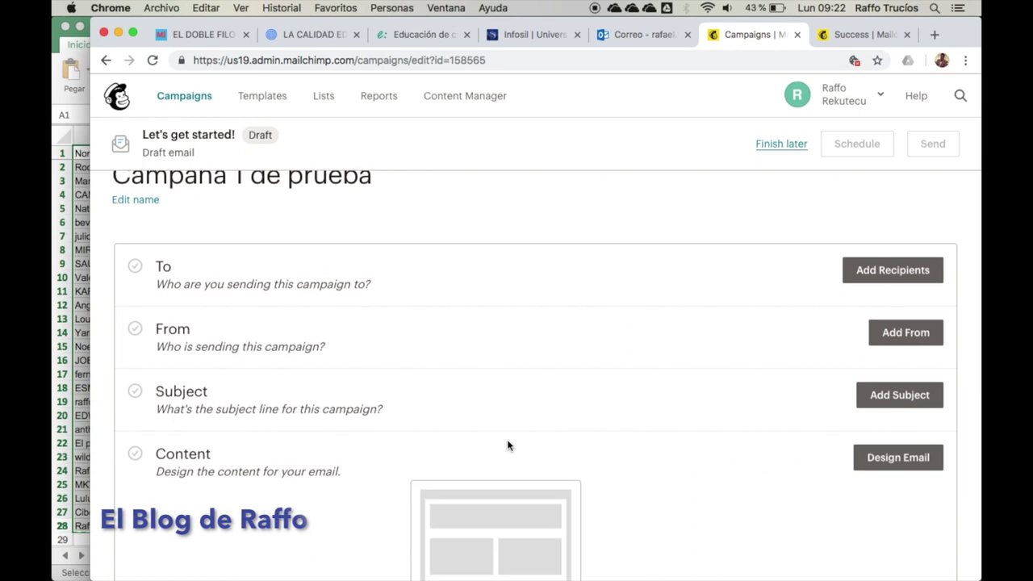
pyautogui.click(864, 271)
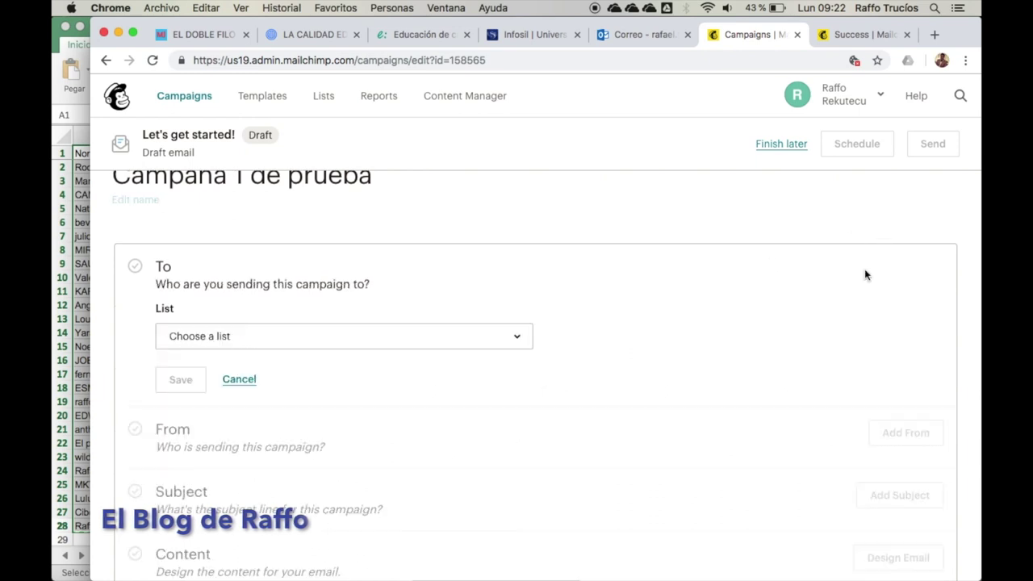
pyautogui.click(515, 338)
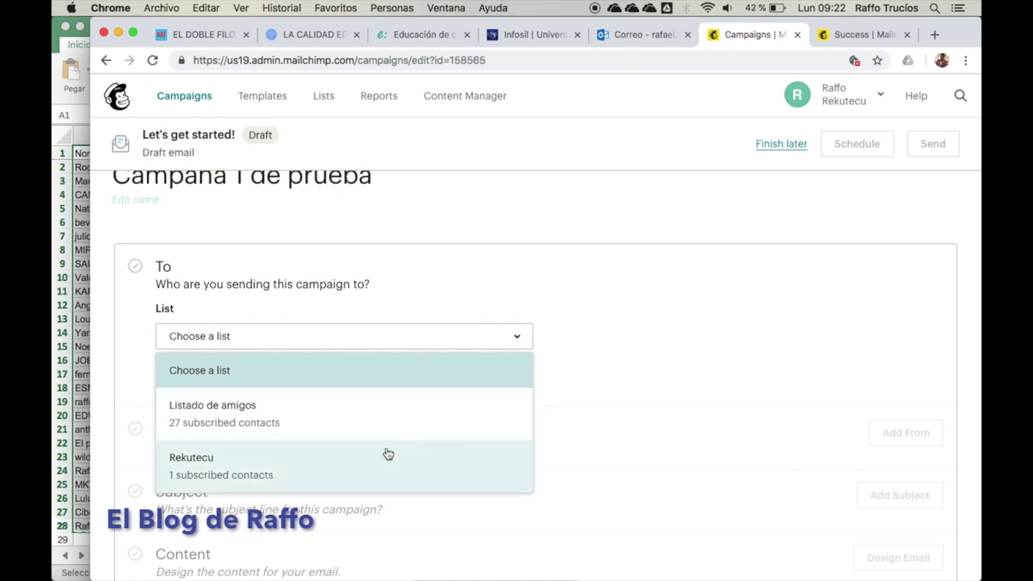
pyautogui.click(432, 423)
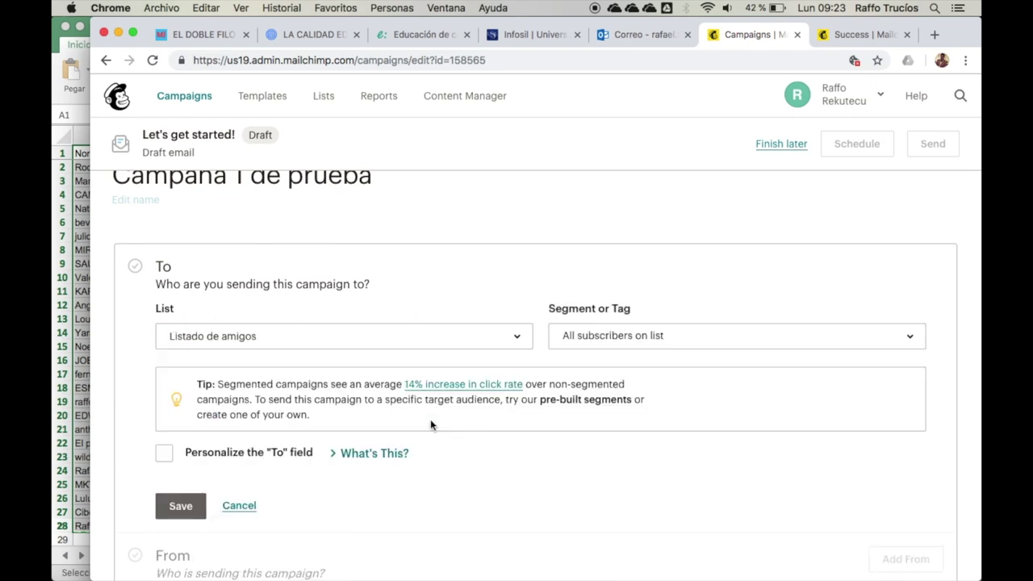
pyautogui.scroll(-5, 532, 496)
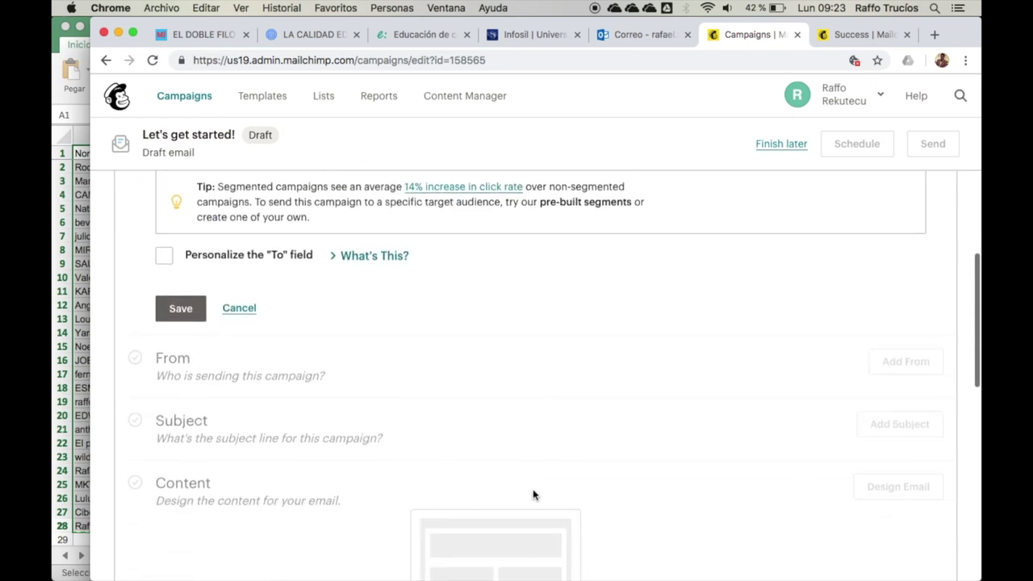
pyautogui.click(189, 314)
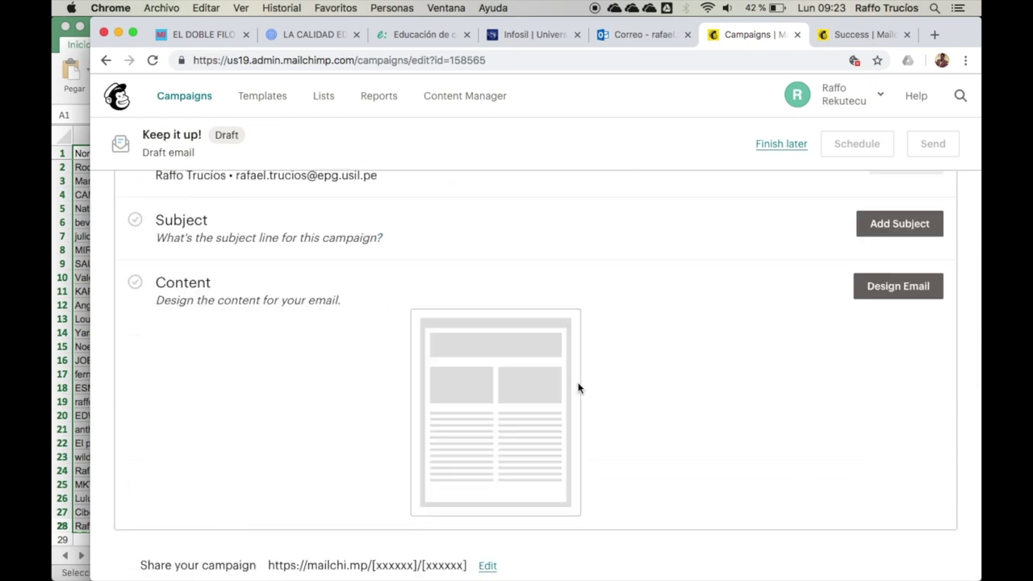
pyautogui.scroll(5, 577, 388)
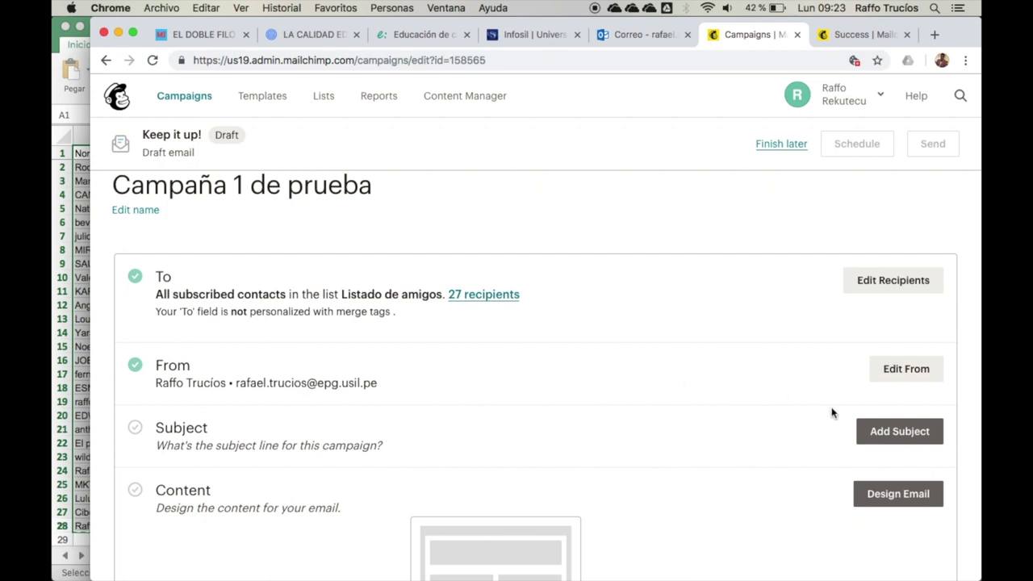
# Step: Set the subject line to 'Prueba de envío de correos electrónicos' and save it
pyautogui.click(908, 434)
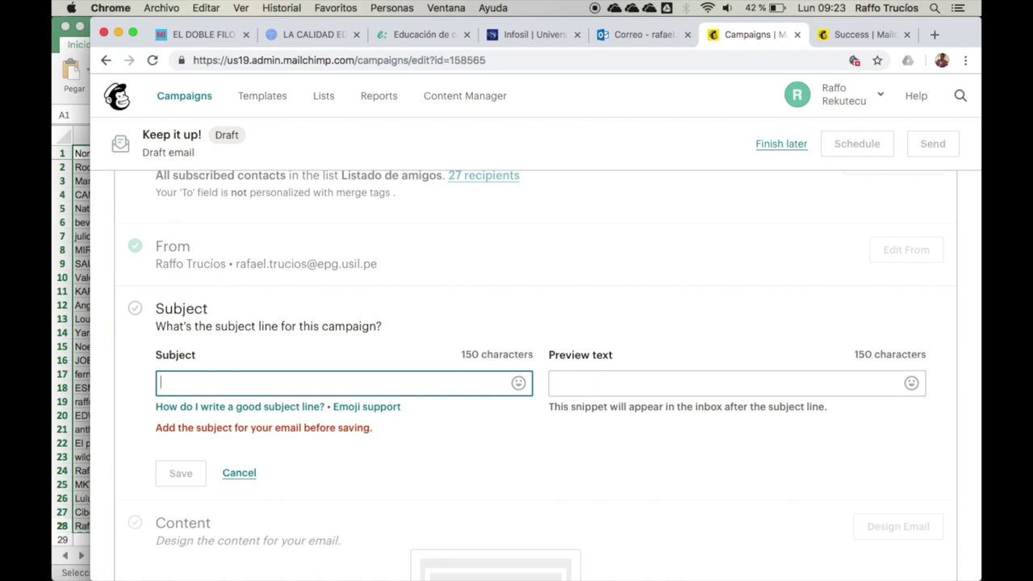
pyautogui.write('Prueba d')
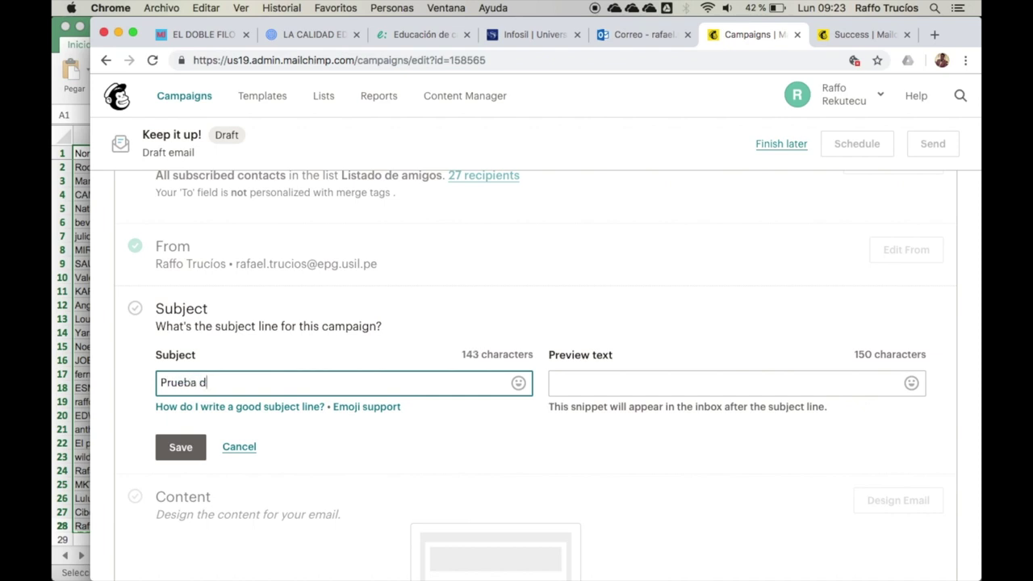
pyautogui.write('e envío de correos electr')
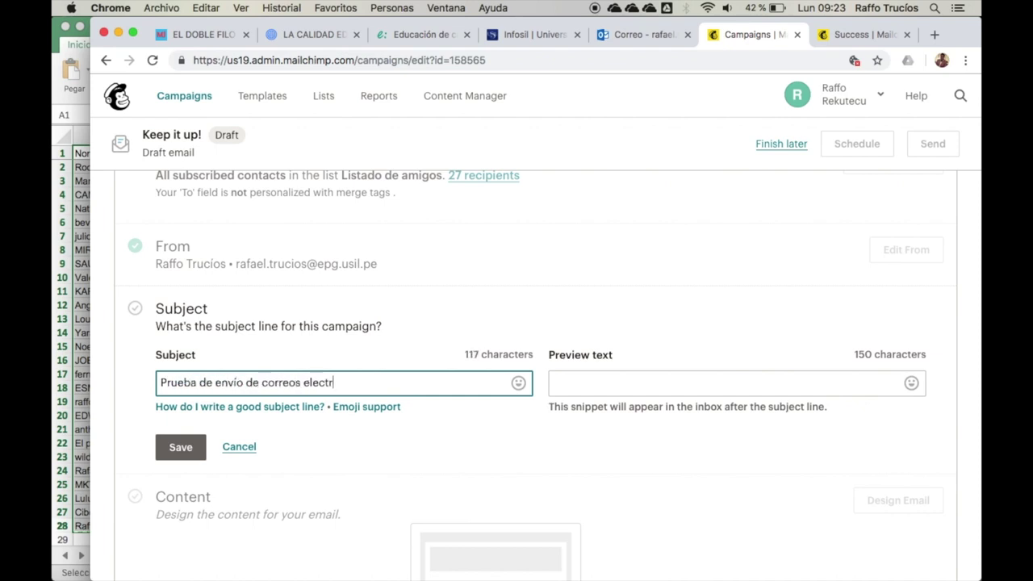
pyautogui.write('ónicos')
pyautogui.click(184, 439)
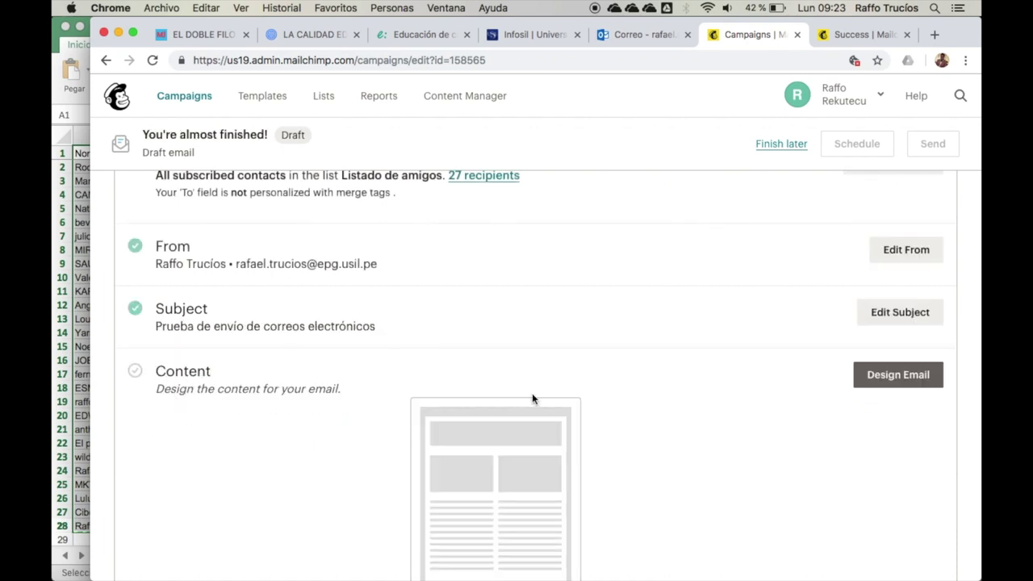
pyautogui.scroll(-3, 532, 395)
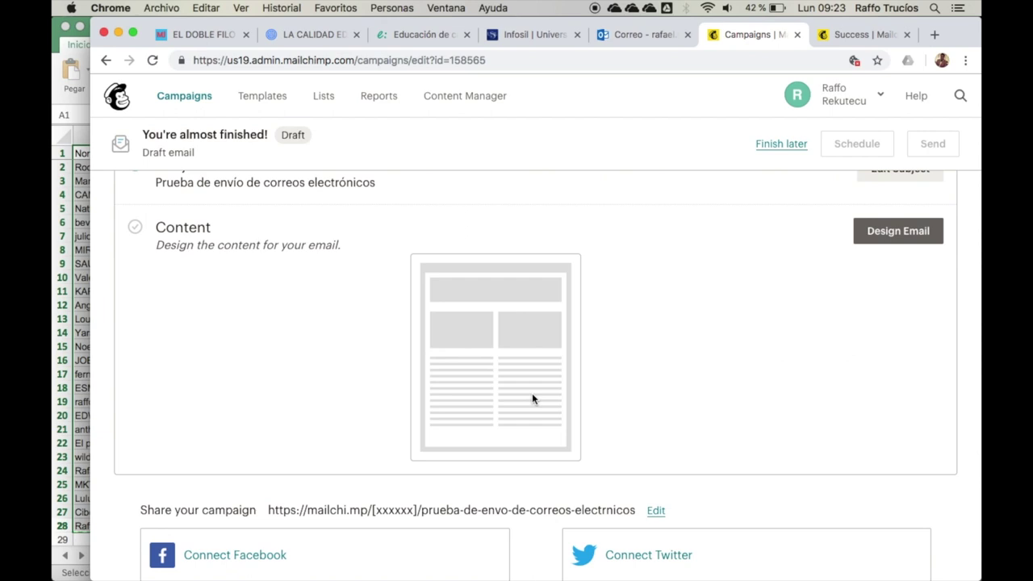
# Step: Begin designing the email content and choose the Sale Announcement theme
pyautogui.click(912, 240)
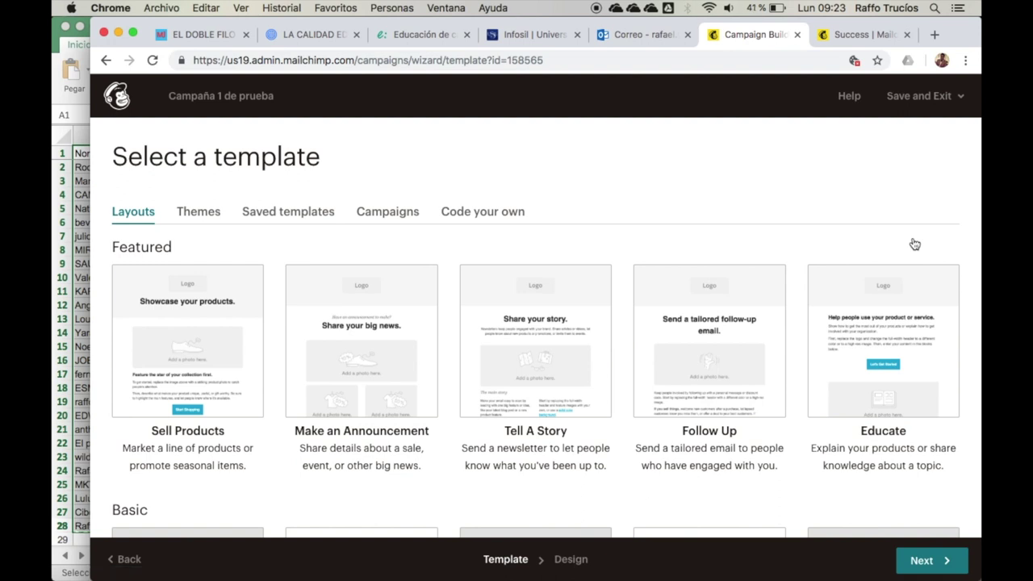
pyautogui.scroll(-10, 914, 244)
pyautogui.scroll(10, 914, 244)
pyautogui.scroll(-2, 914, 243)
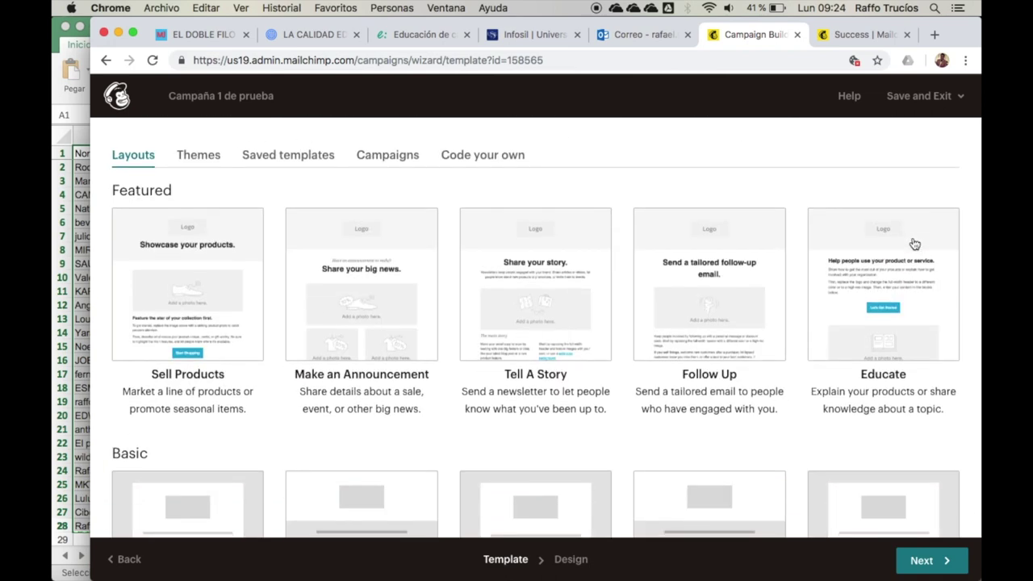
pyautogui.click(198, 154)
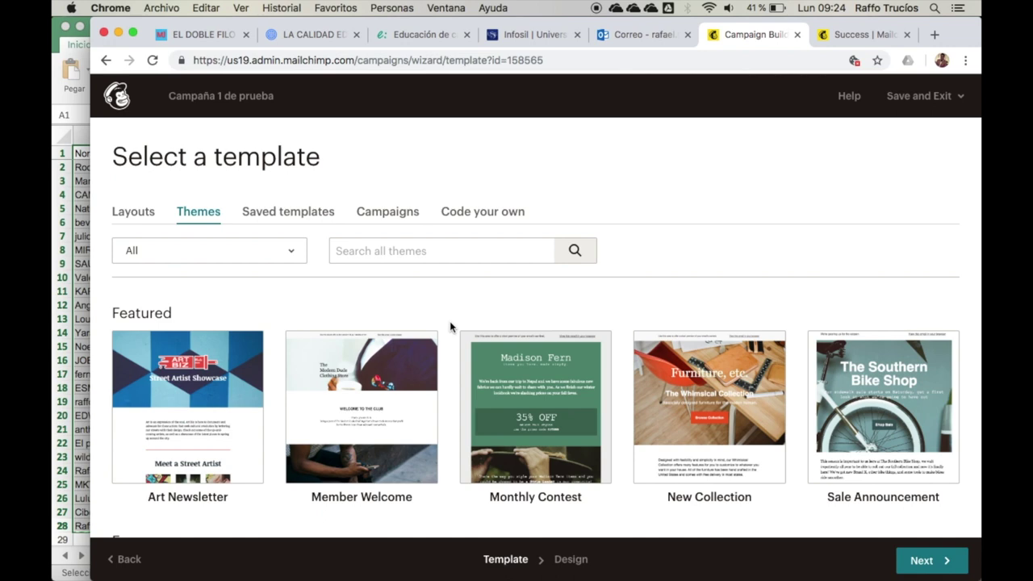
pyautogui.scroll(-5, 450, 327)
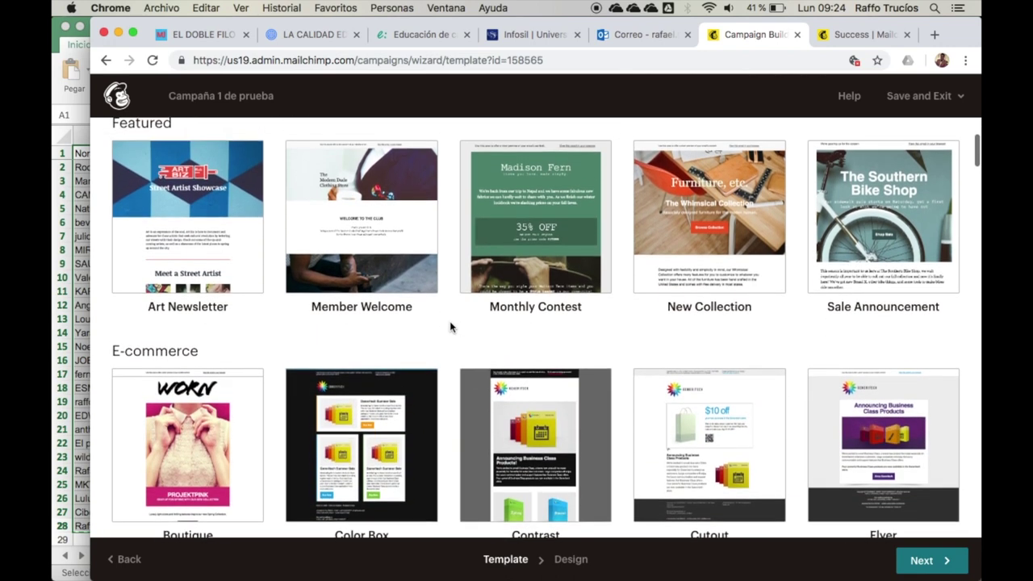
pyautogui.scroll(5, 450, 327)
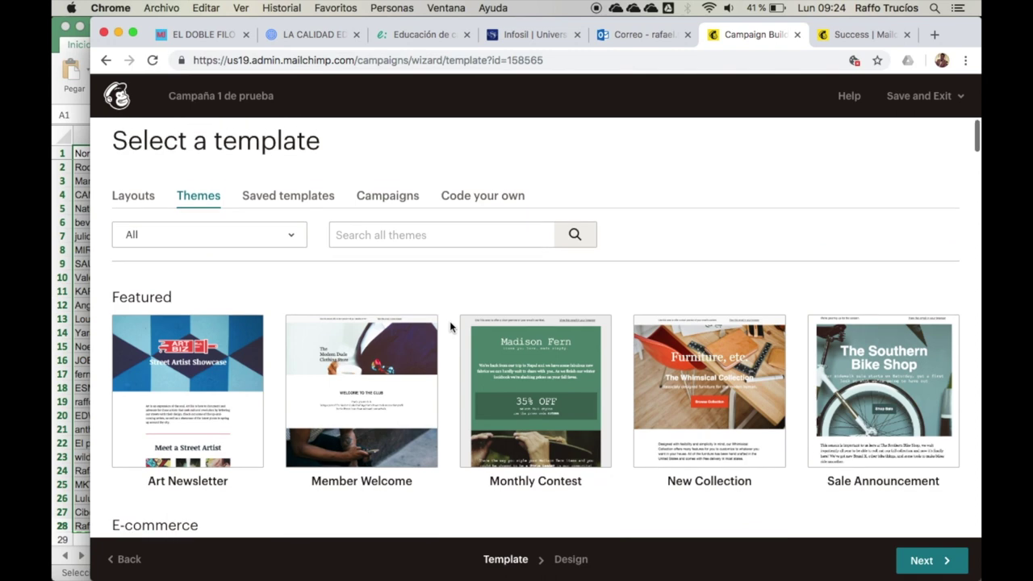
pyautogui.click(882, 390)
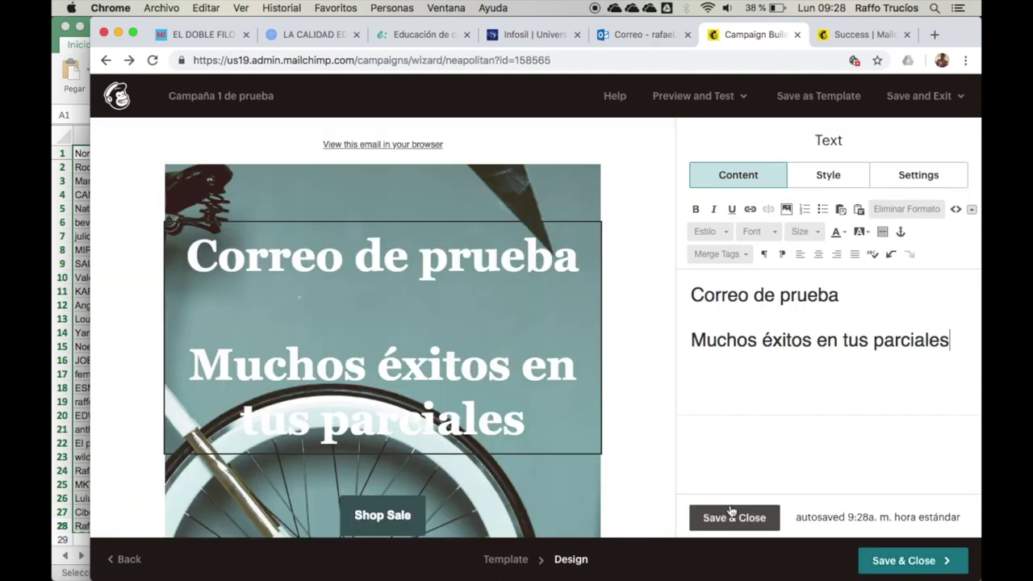
# Step: Save the edited headline text and select the Shop Sale button's text to replace it
pyautogui.click(731, 516)
pyautogui.scroll(-4, 544, 395)
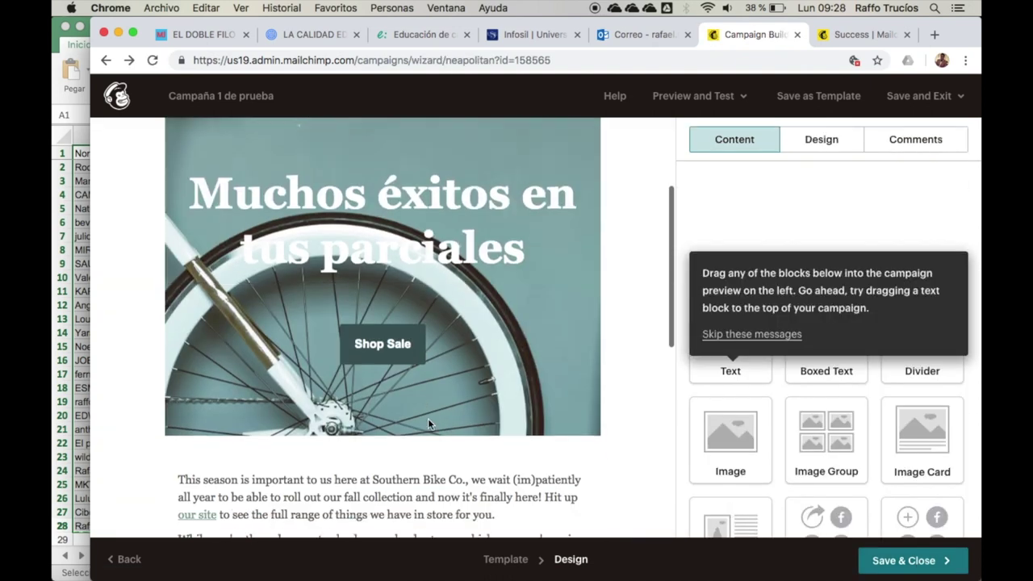
pyautogui.click(508, 341)
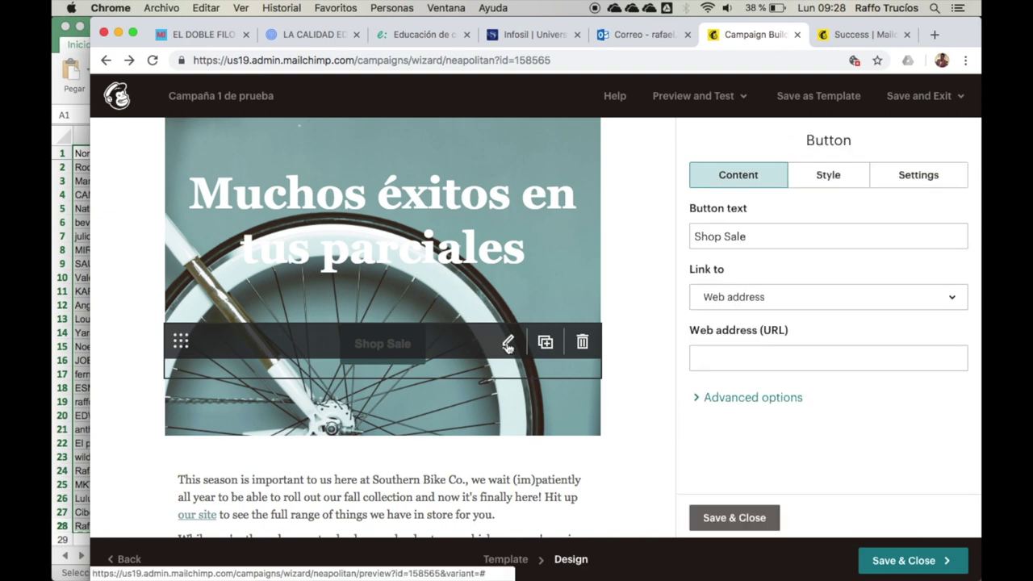
pyautogui.tripleClick(804, 233)
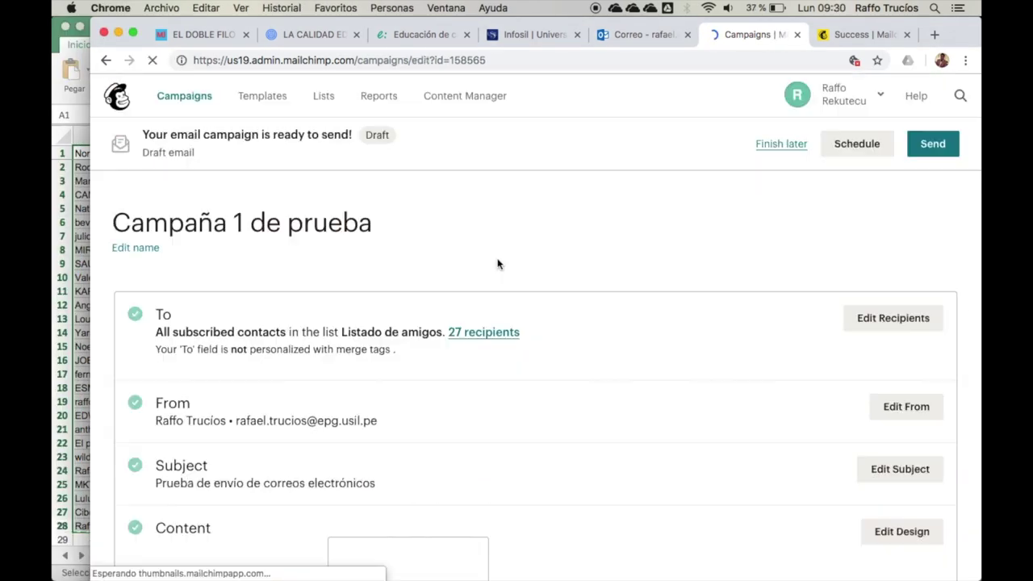
pyautogui.scroll(-5, 523, 356)
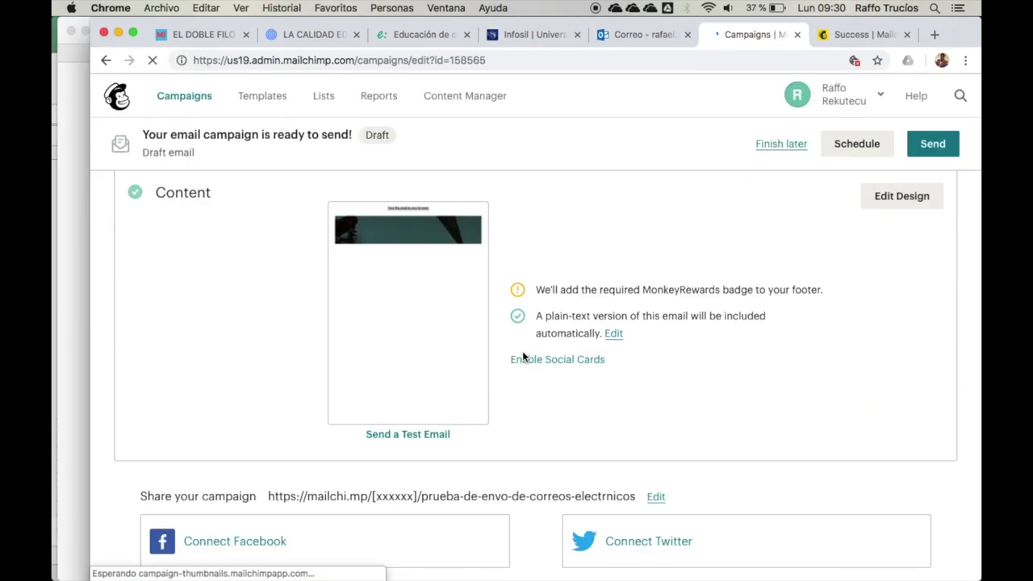
# Step: Send 'Campaña 1 de prueba' now to the 27 'Listado de amigos' subscribers, then go to Reports
pyautogui.scroll(-3, 523, 357)
pyautogui.scroll(3, 523, 357)
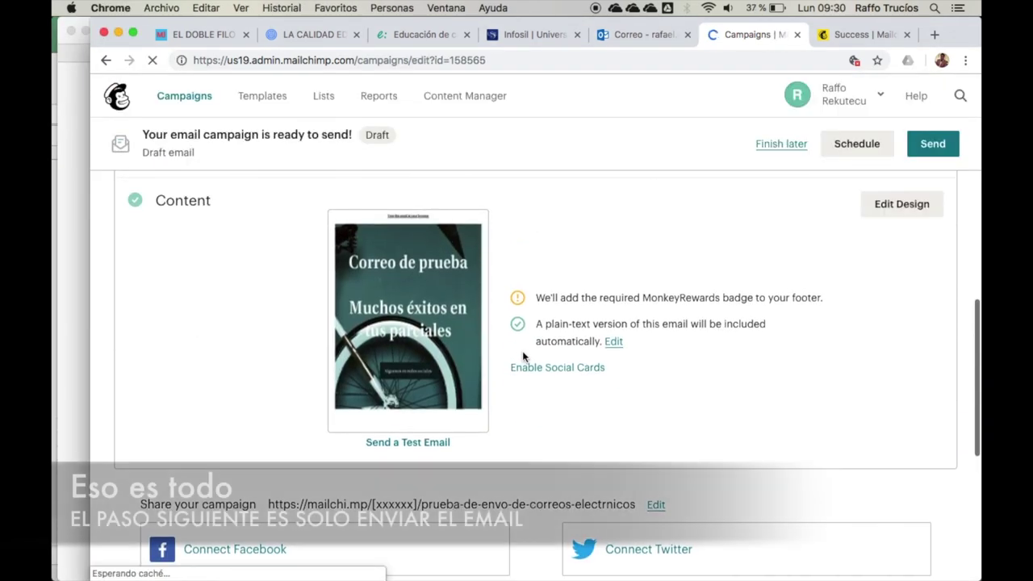
pyautogui.scroll(-2, 522, 357)
pyautogui.scroll(-3, 522, 356)
pyautogui.scroll(3, 523, 356)
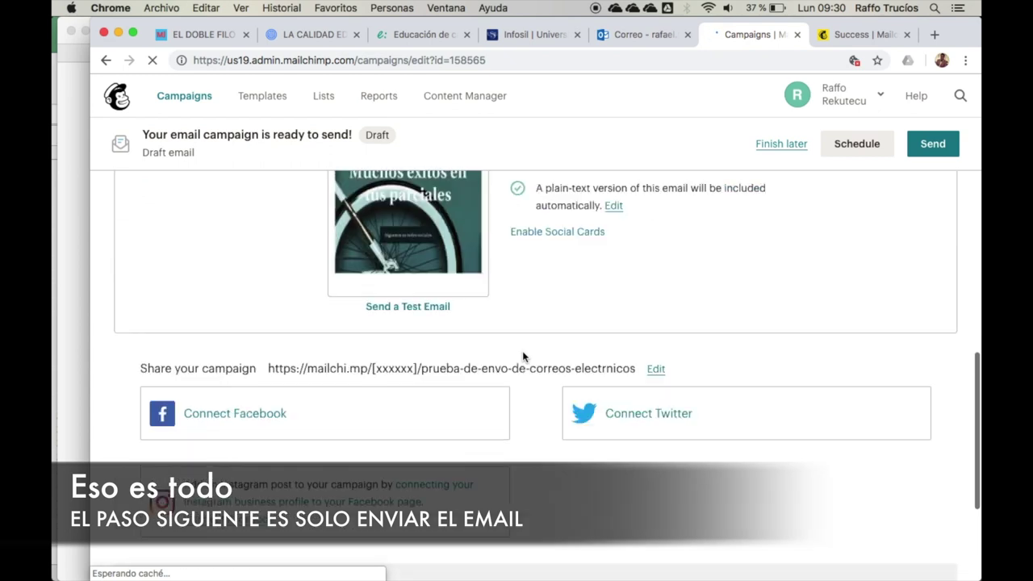
pyautogui.scroll(1, 523, 357)
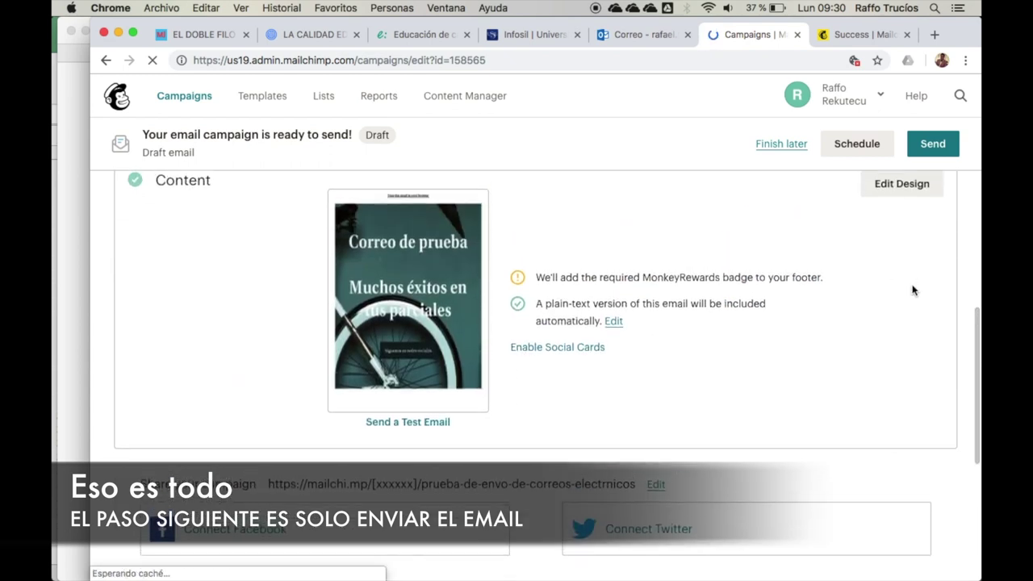
pyautogui.click(937, 146)
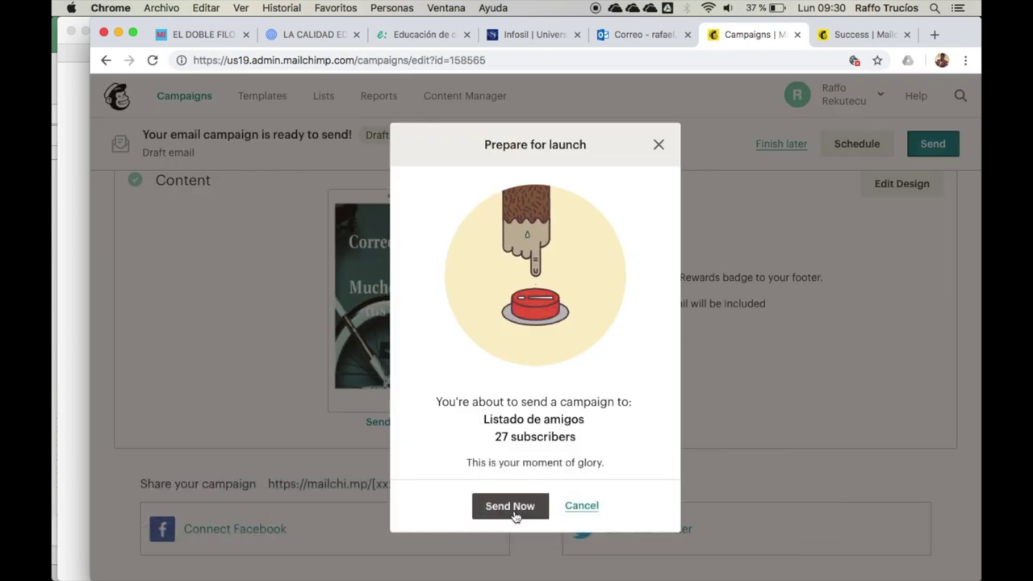
pyautogui.click(512, 510)
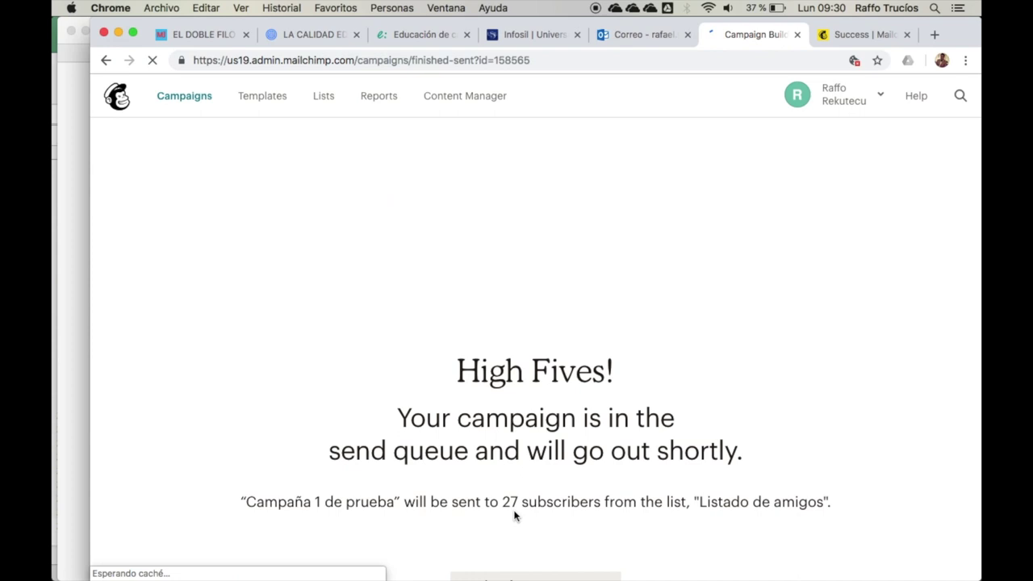
pyautogui.click(374, 103)
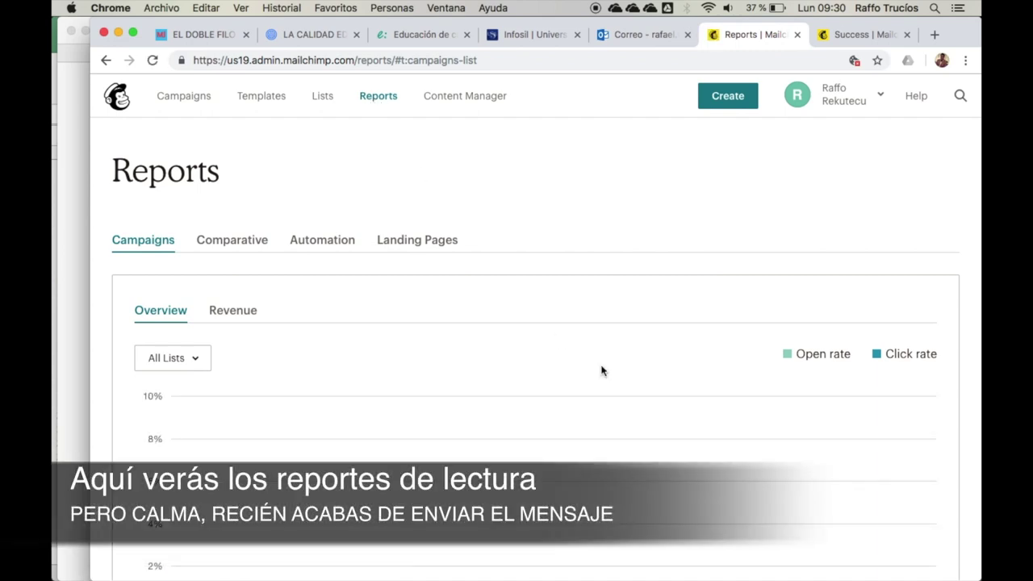
# Step: Scroll Reports to 'Campaña 1 de prueba': sent Dec 03, 2018 to 27 subscribers, 0.0% opens
pyautogui.scroll(-5, 601, 368)
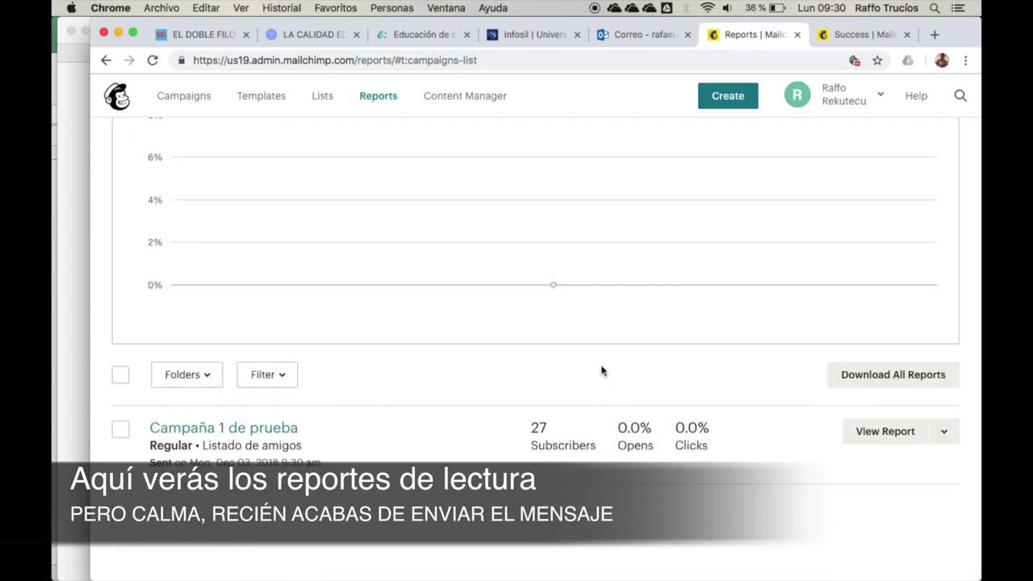
pyautogui.scroll(5, 602, 370)
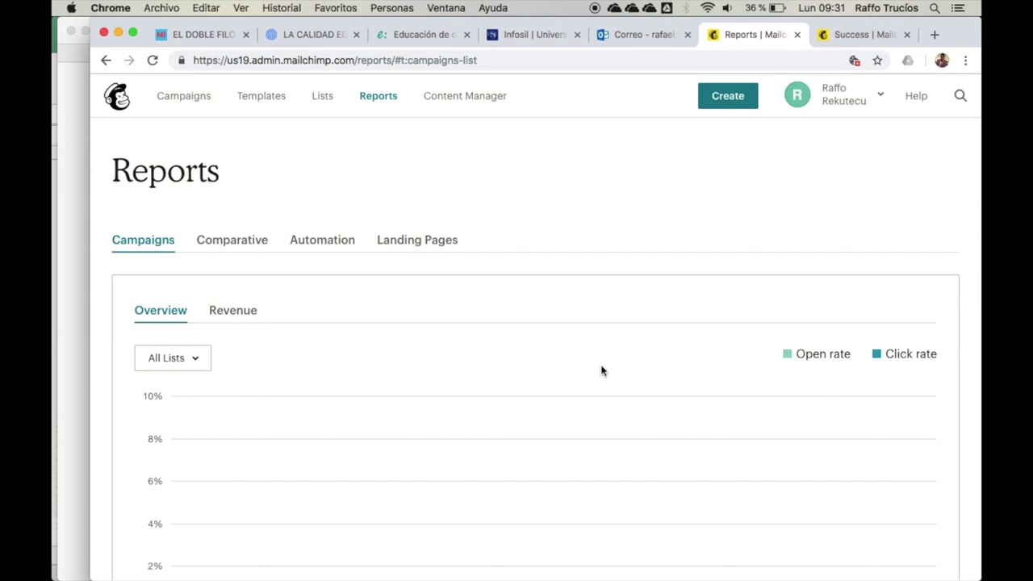
pyautogui.scroll(-5, 601, 370)
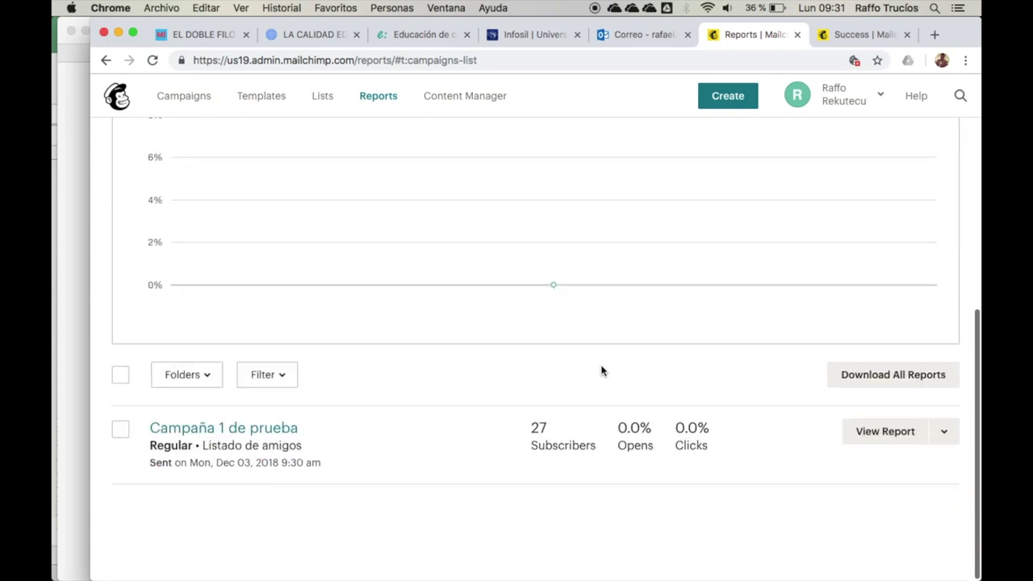